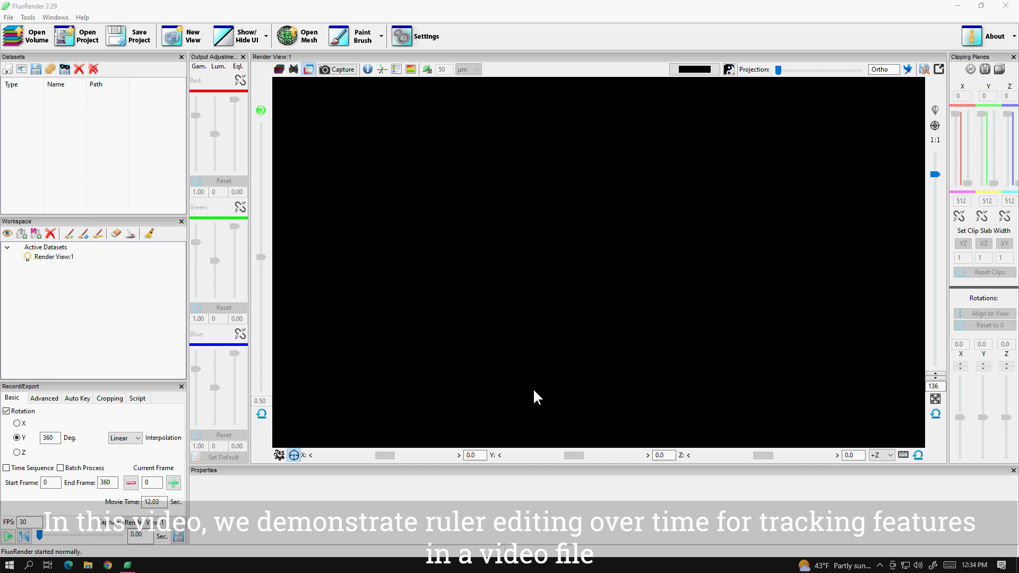
- Open the video file Pexels Videos 2556513.mp4 from the Videos folder as volume data
click(16, 45)
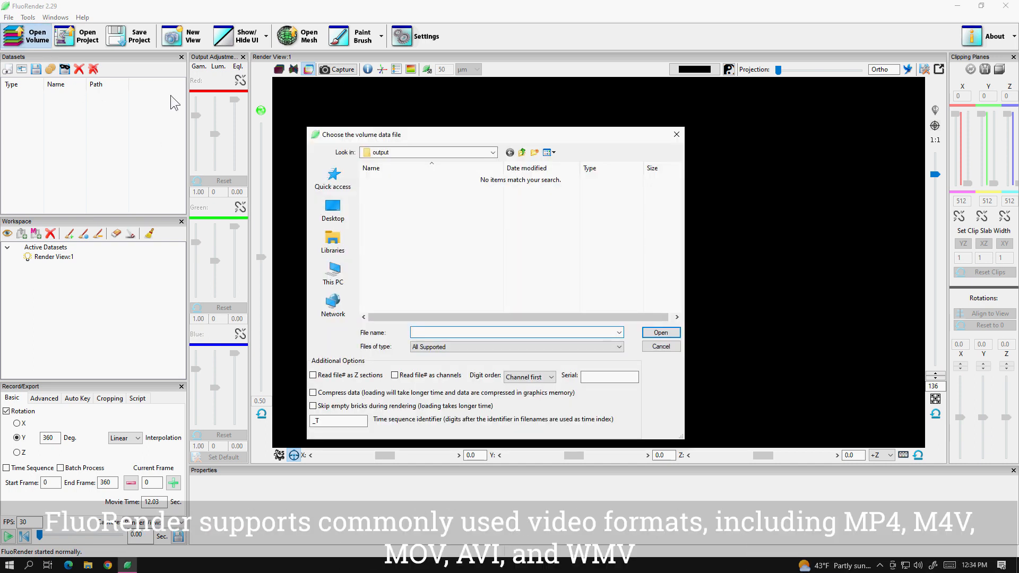
click(510, 152)
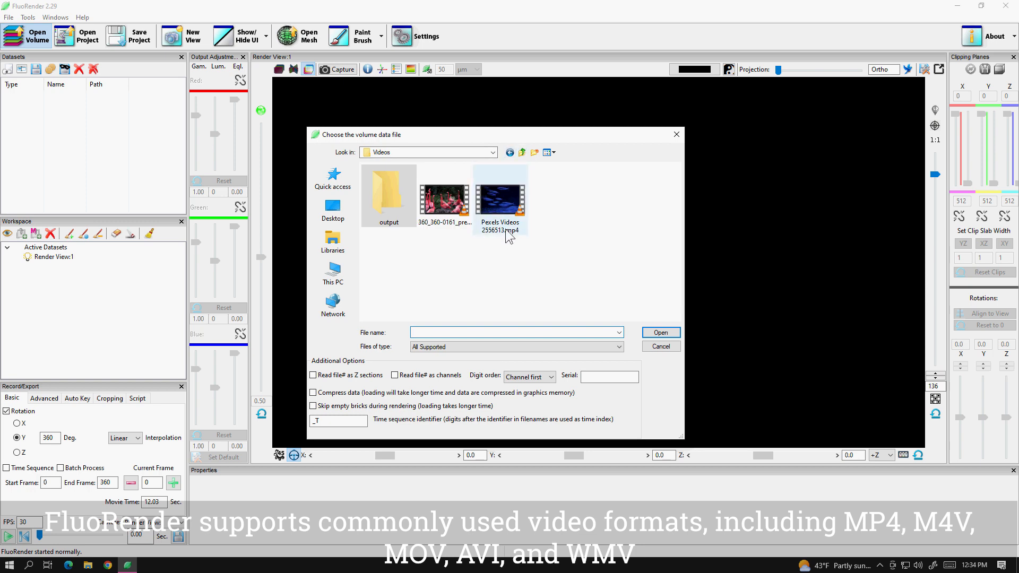
click(499, 211)
click(659, 332)
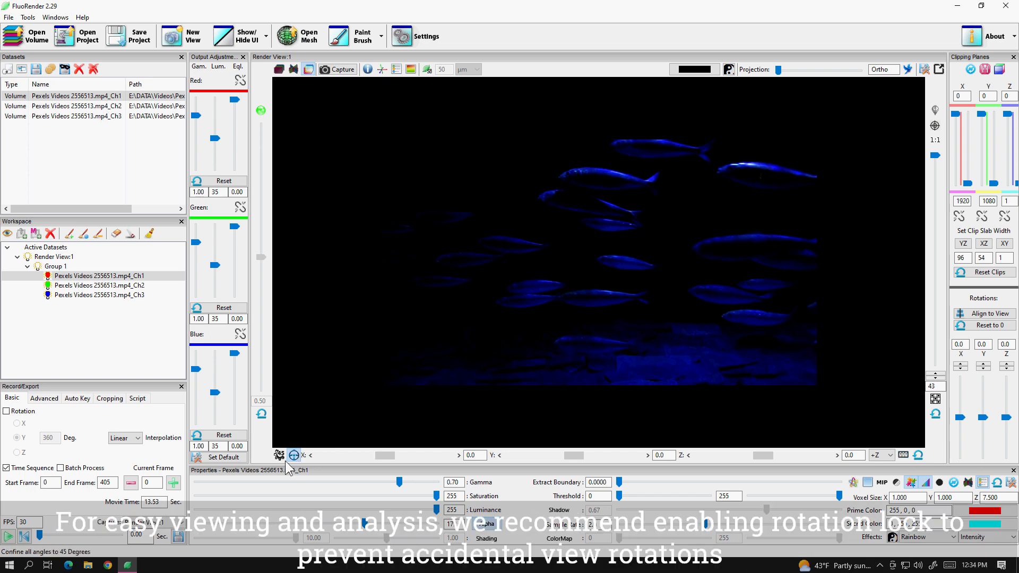
- Lock view rotation to 45-degree angles, and disable Alpha and set Gamma to 1 for the video's channels
click(279, 455)
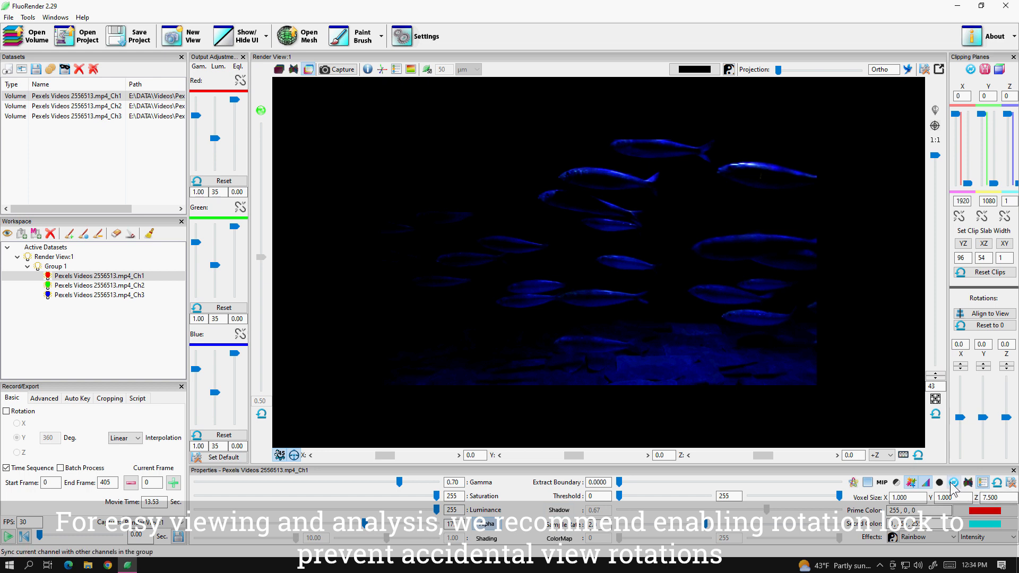
click(485, 527)
double_click(460, 483)
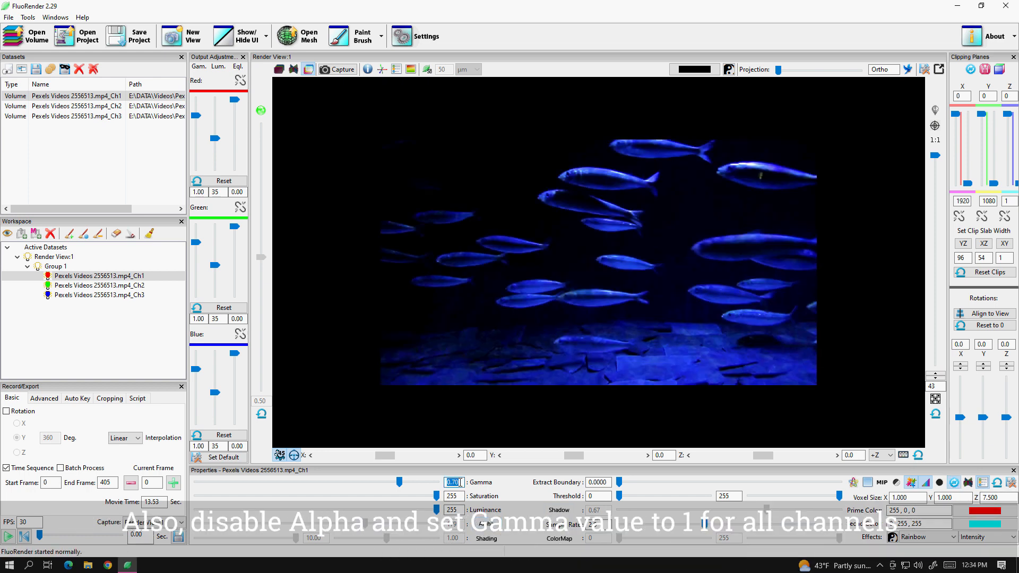
text(1)
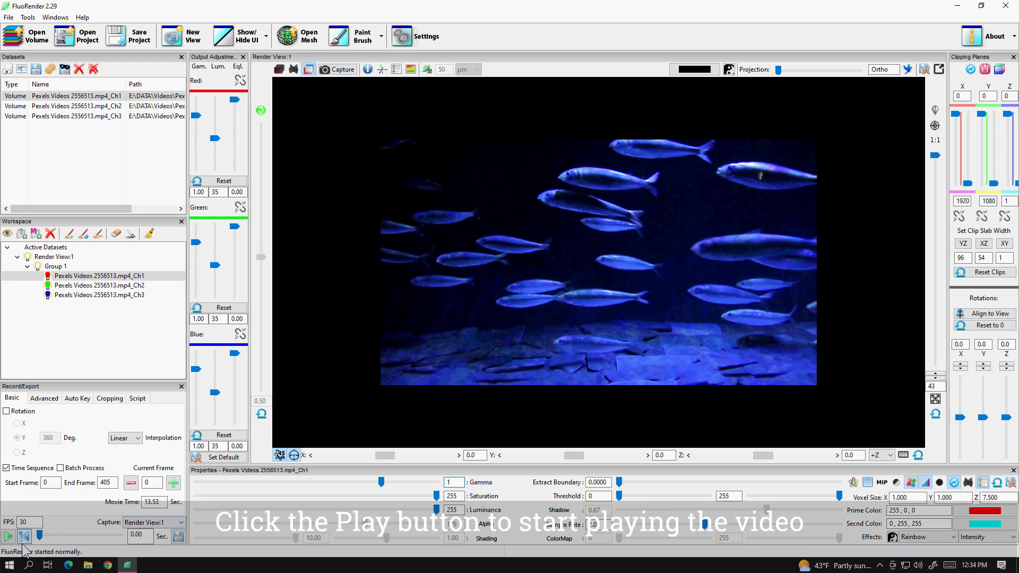
- Play the video briefly, pause it, and step forward frame by frame to frame 25
click(8, 538)
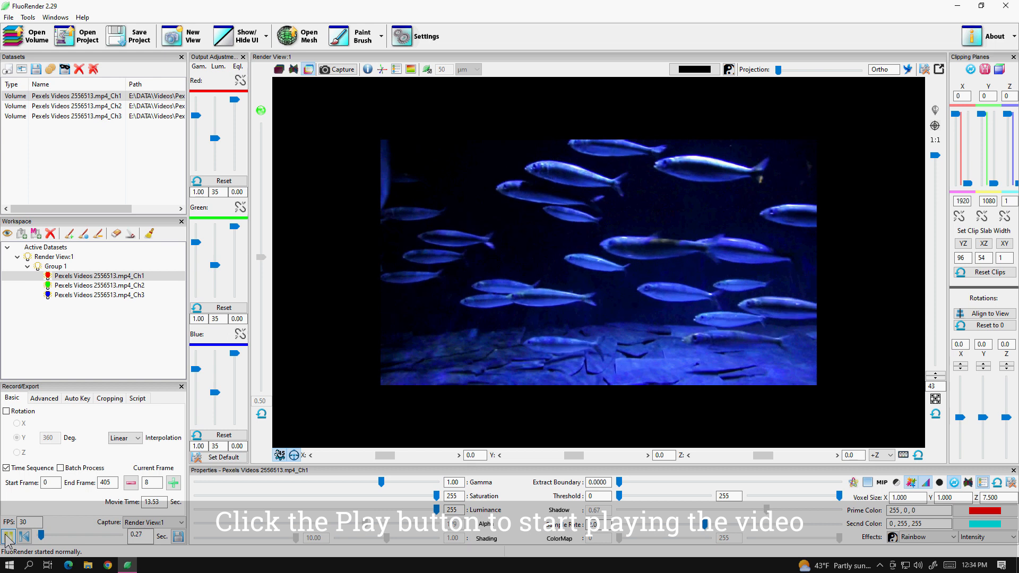
click(8, 537)
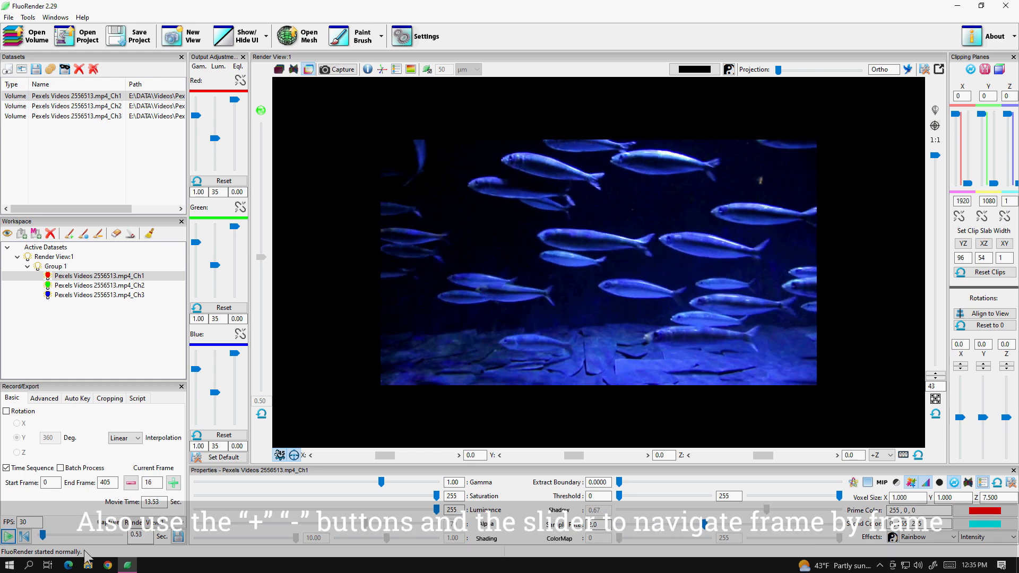
click(173, 482)
click(173, 482)
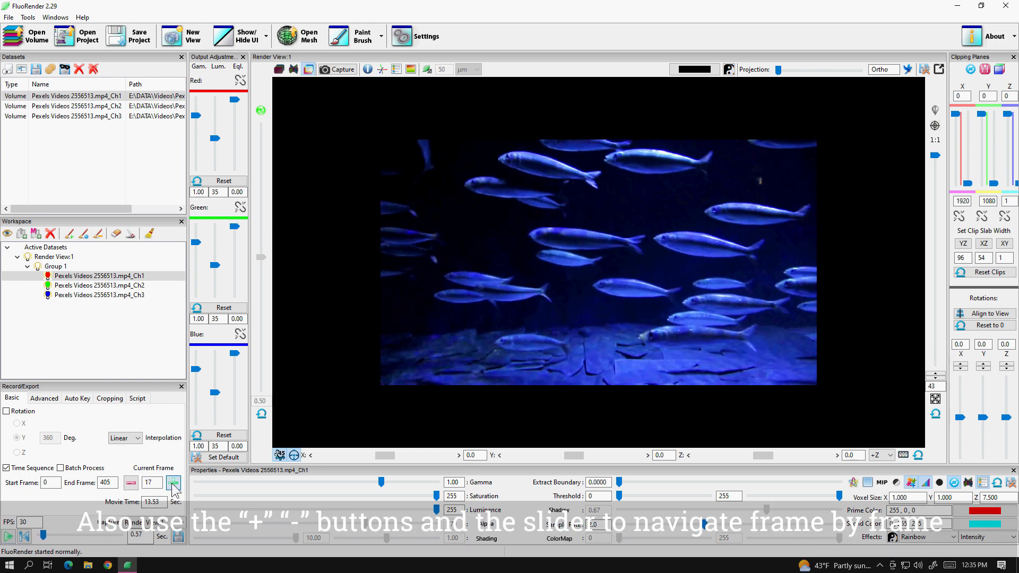
click(173, 482)
click(173, 482)
click(173, 483)
click(173, 482)
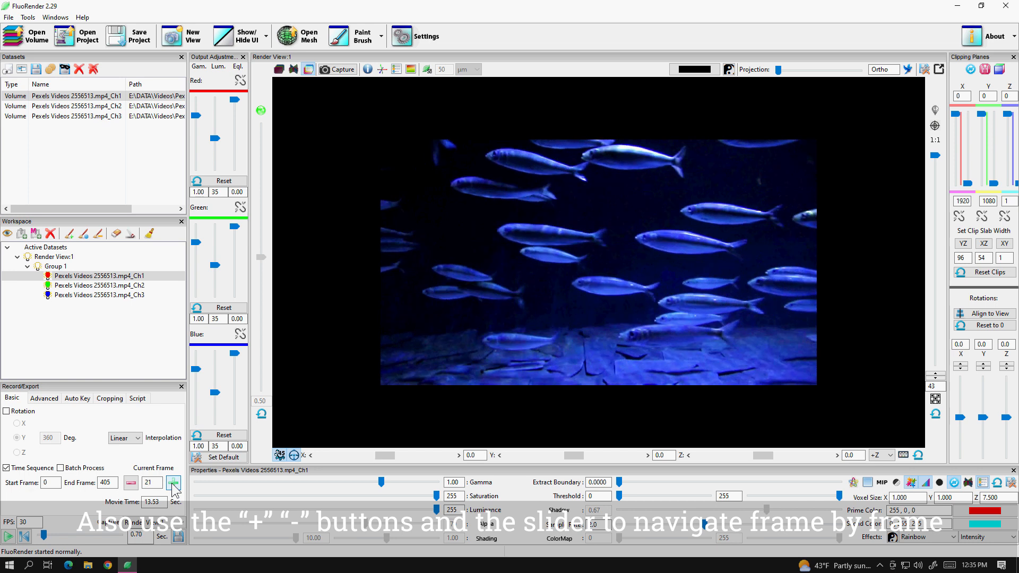
click(173, 482)
click(173, 482)
click(173, 482)
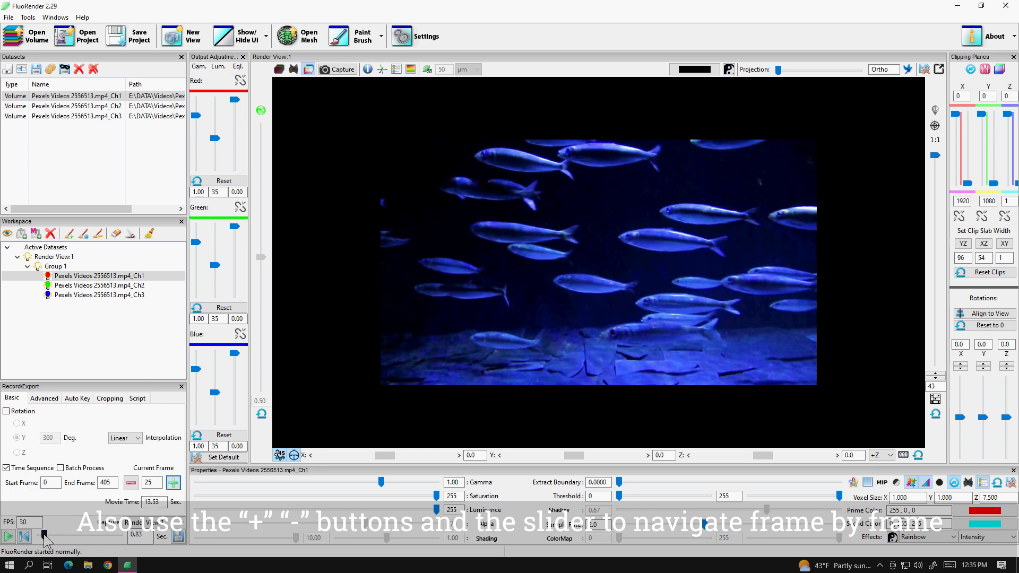
- Scrub ahead in the video past frame 131 and zoom in on the fish in the lower middle
drag(45, 539, 66, 536)
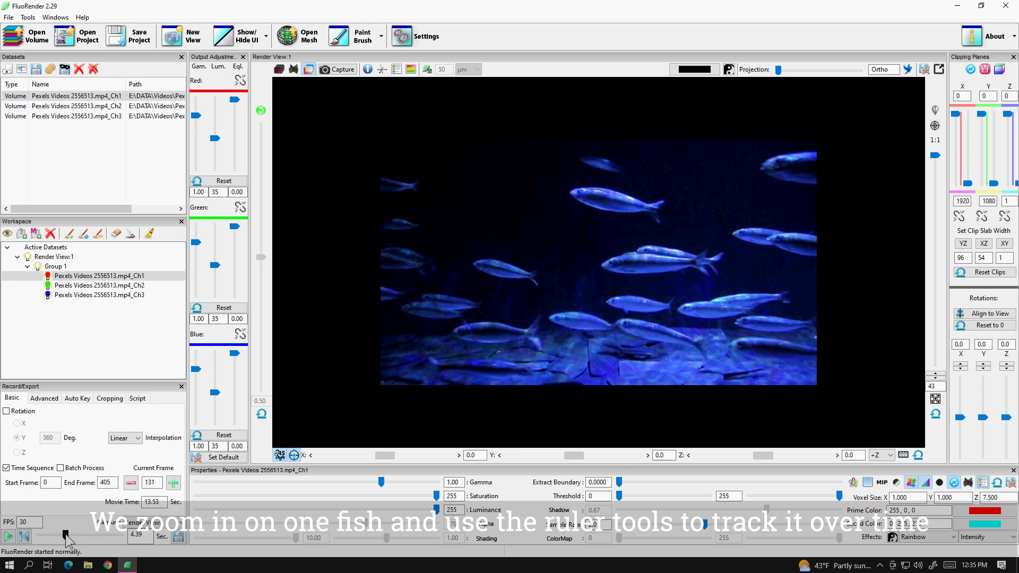
click(564, 310)
scroll(637, 351, up, 5)
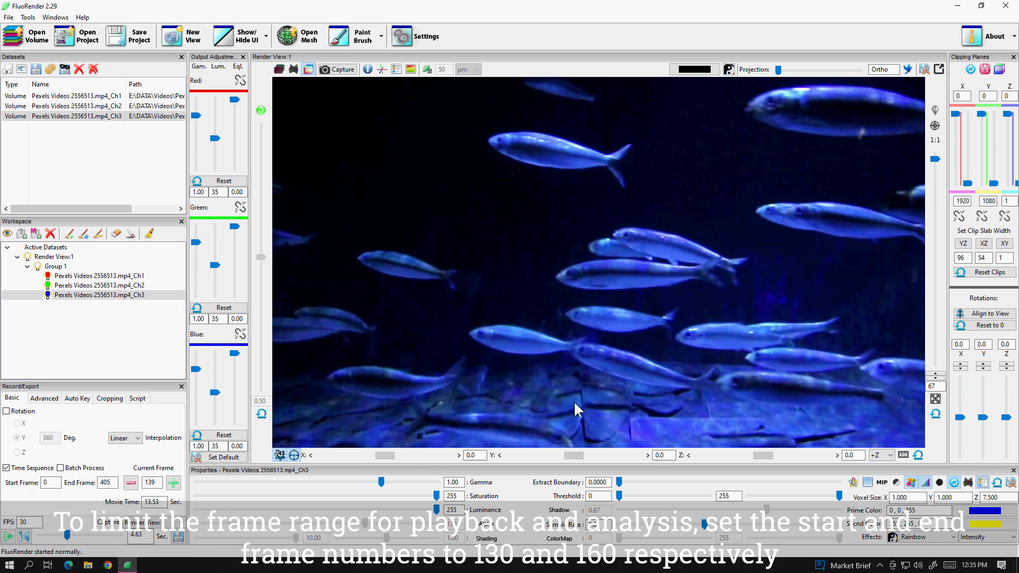
- Limit the playback range to start frame 130 and end frame 160, and rewind the video
double_click(57, 484)
text(130)
double_click(105, 482)
text(160)
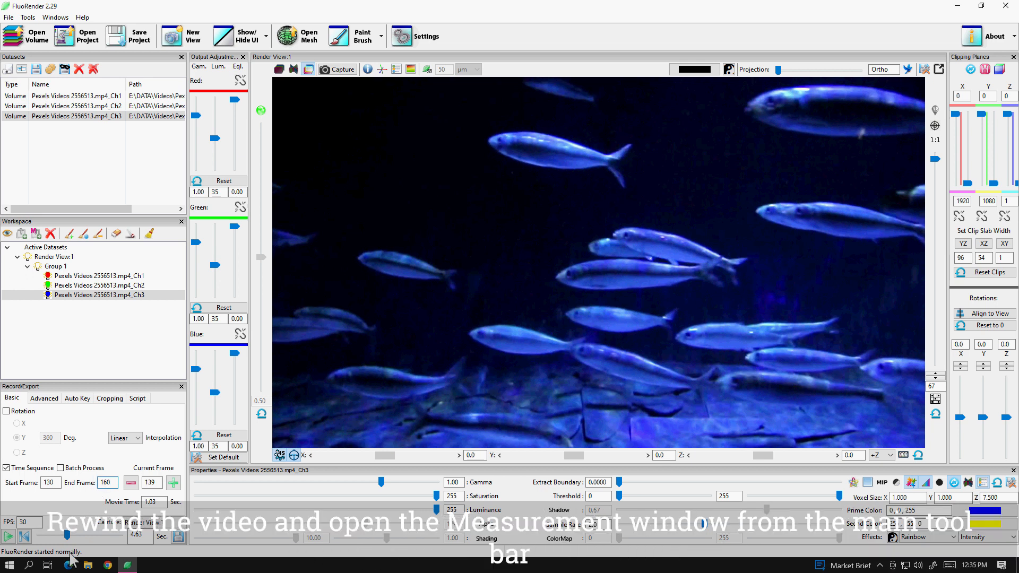
click(24, 536)
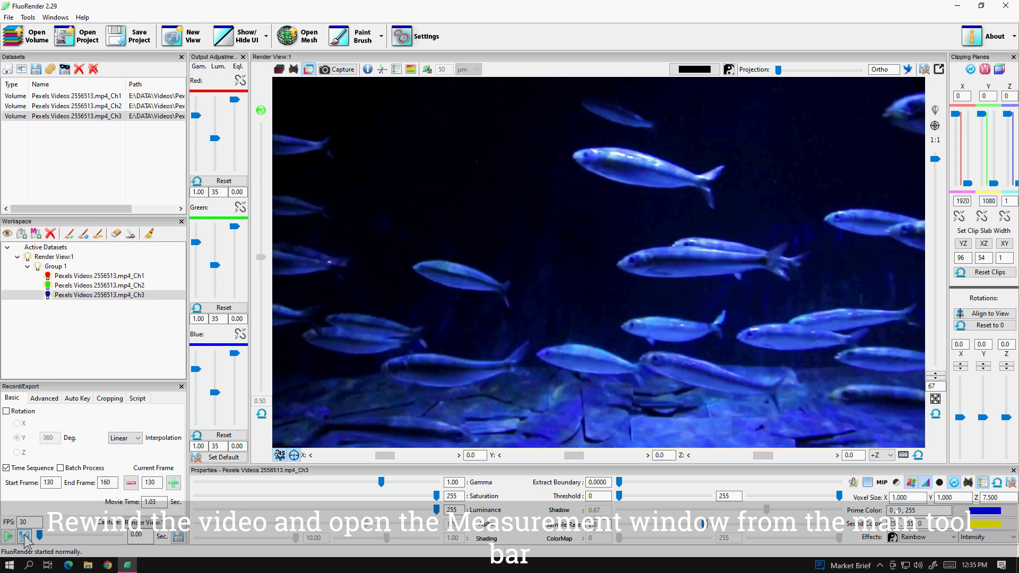
- Open the Measurement window, placing it clear of the small fish to track
middle_drag(728, 389, 721, 349)
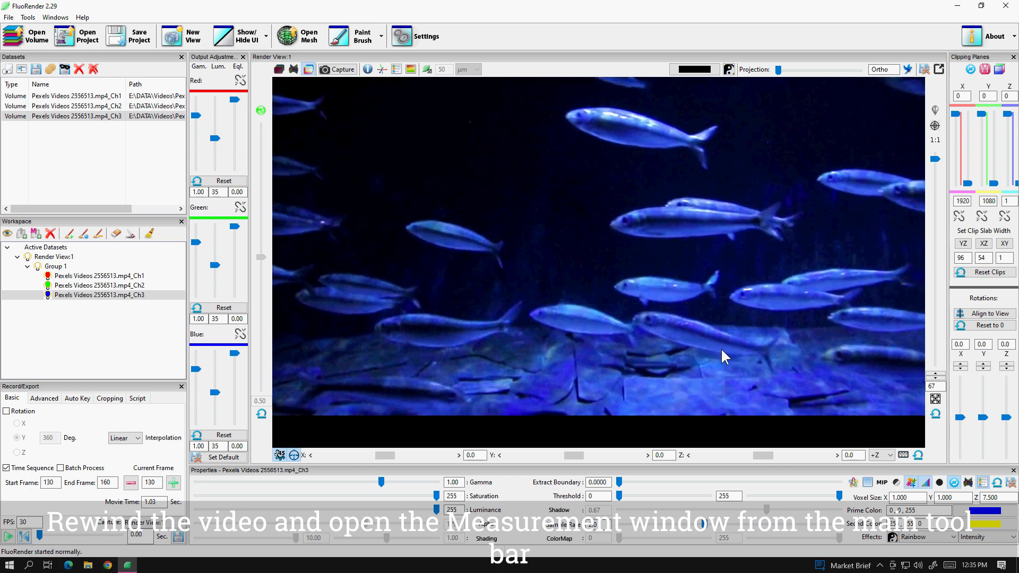
click(380, 36)
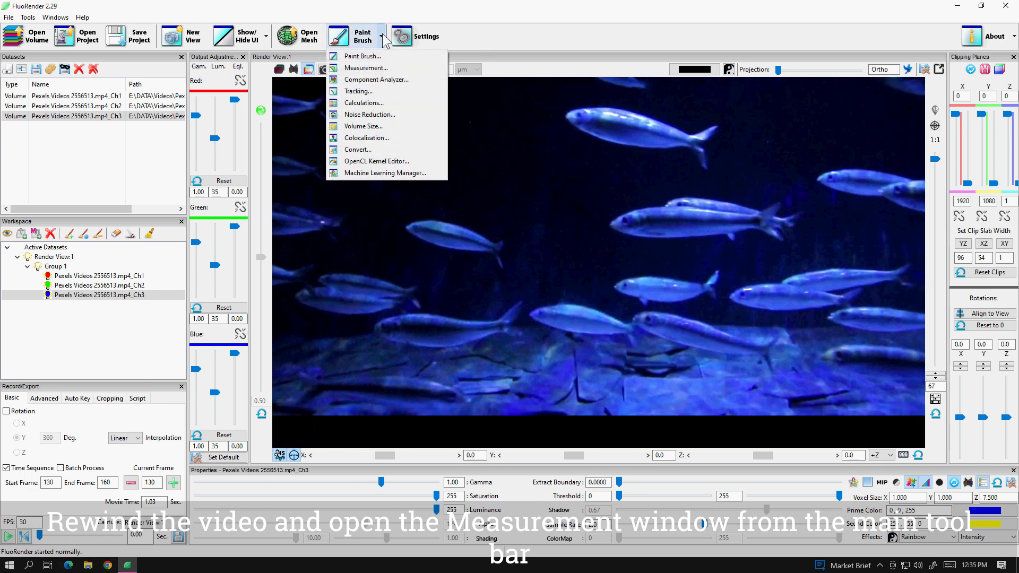
click(365, 69)
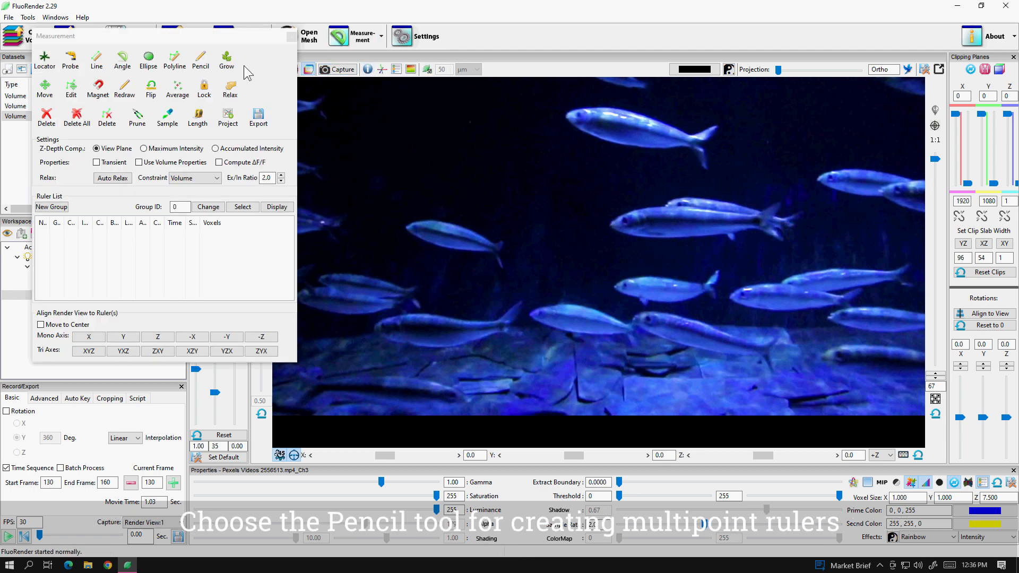
drag(218, 42, 215, 84)
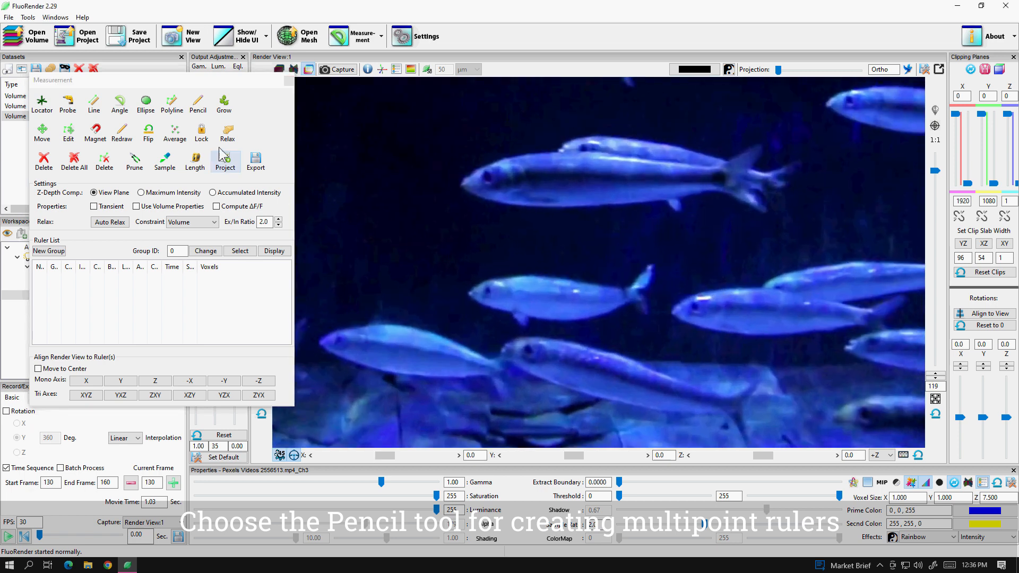
- Draw a Pencil ruler about 264 µm long along the small central fish from head to tail
click(198, 103)
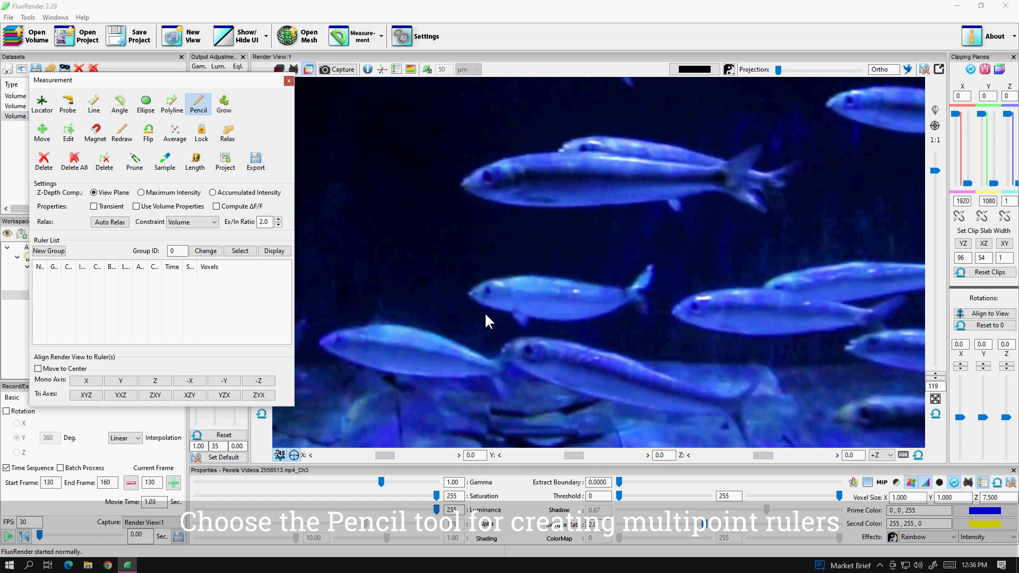
mouse_move(470, 291)
mouse_down()
mouse_move(589, 300)
mouse_move(639, 289)
mouse_up()
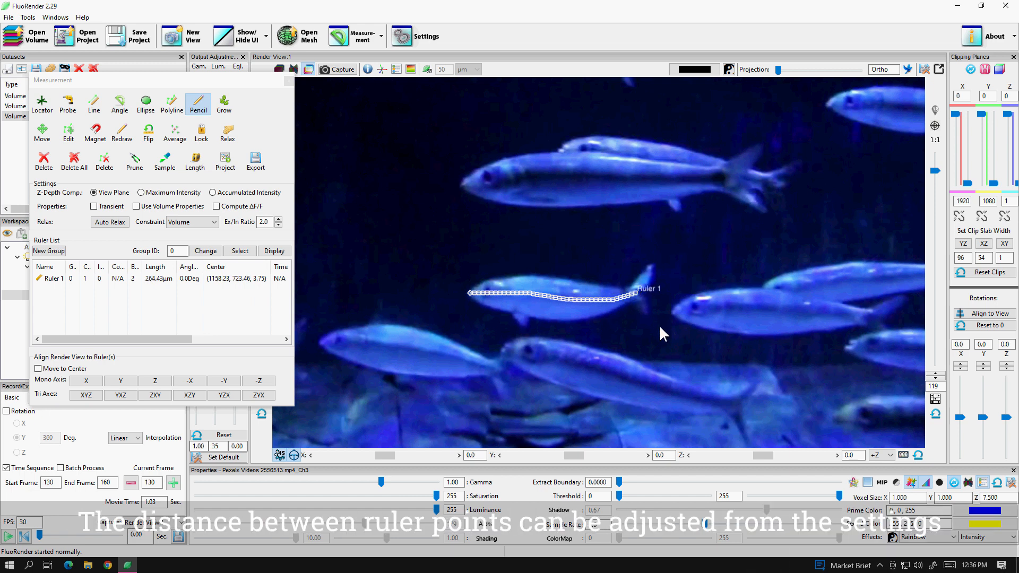
click(198, 104)
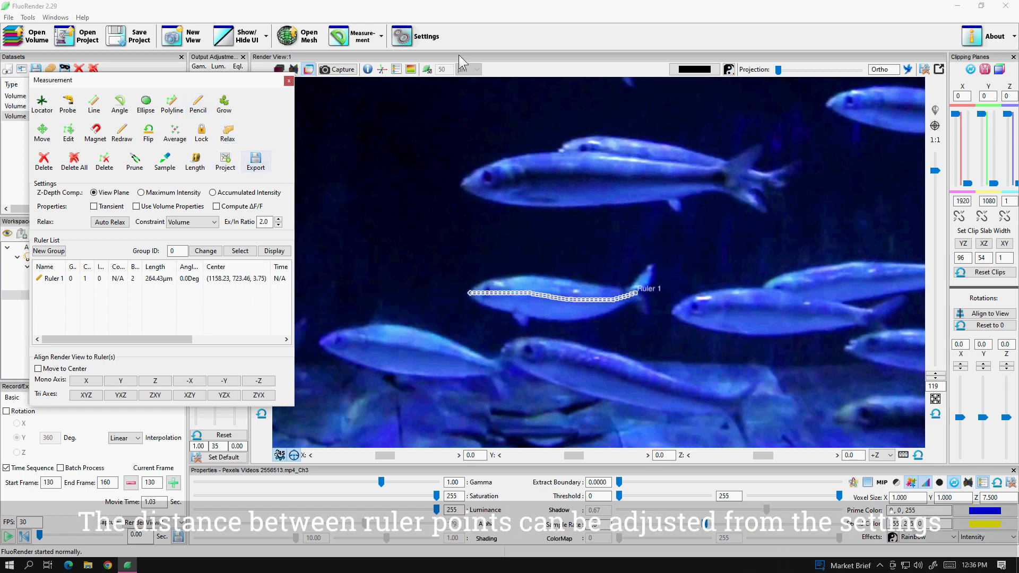
- Set the Ruler Point Distance to 40 pixels in the project settings
click(419, 37)
double_click(345, 357)
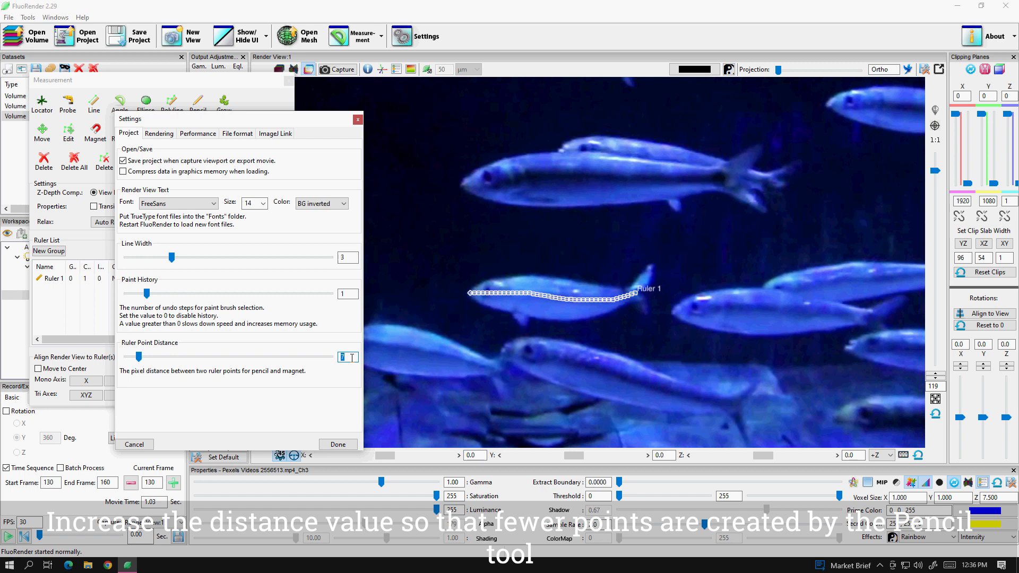
text(40)
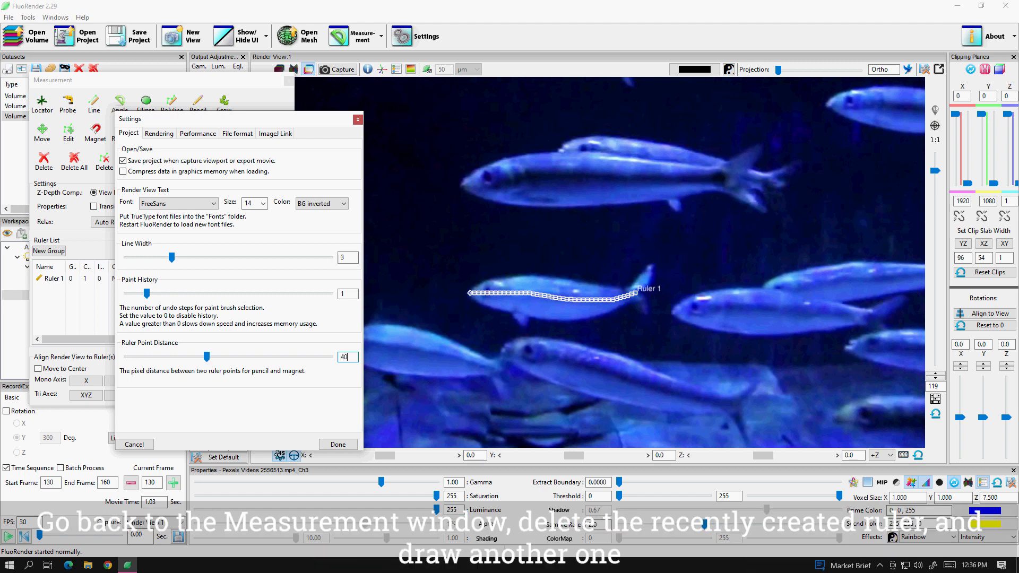
click(337, 444)
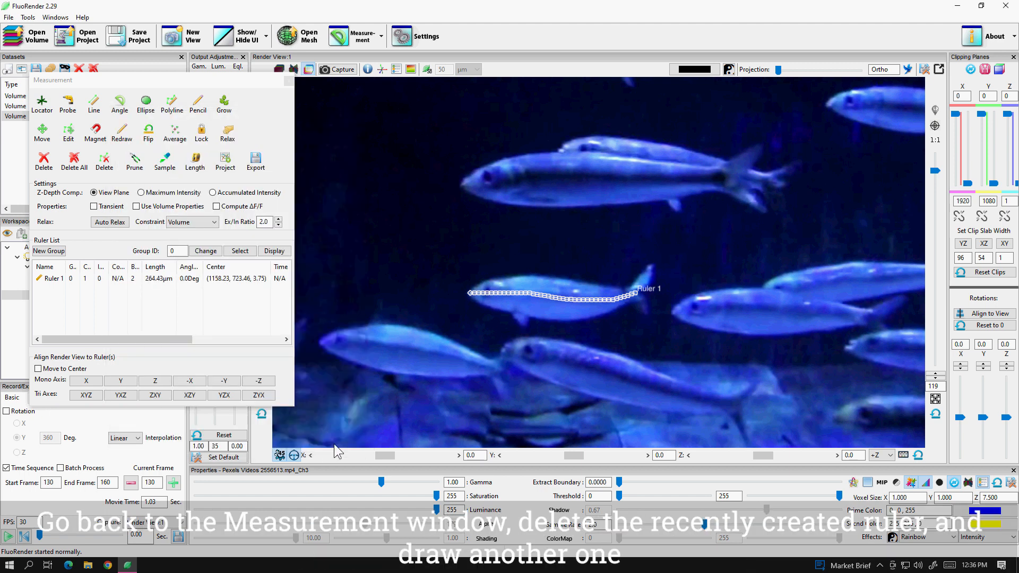
- Delete the densely pointed ruler and draw a new Pencil ruler about 271 µm long along the same fish from head to tail
click(51, 278)
click(44, 161)
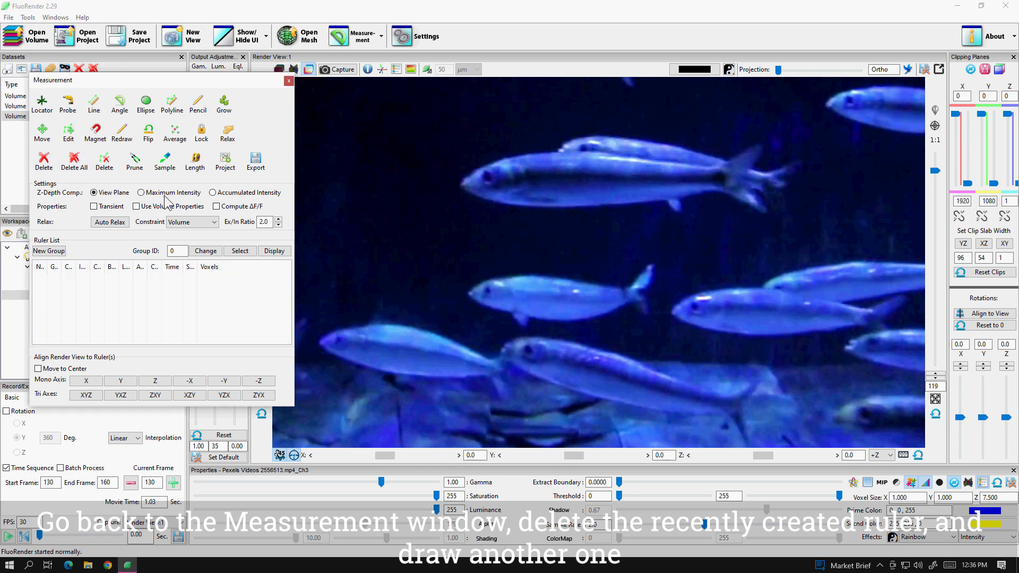
click(198, 104)
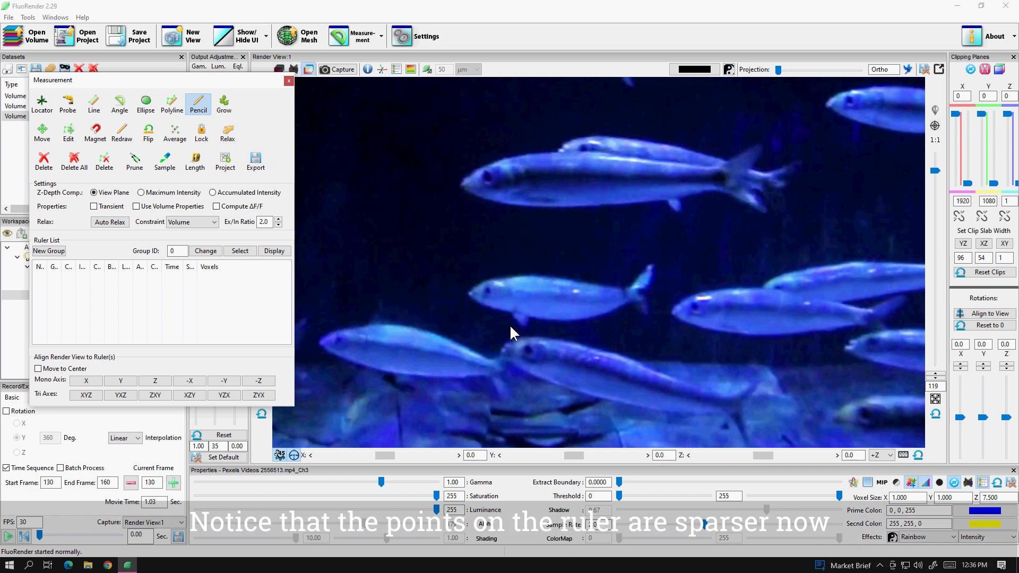
drag(469, 291, 640, 293)
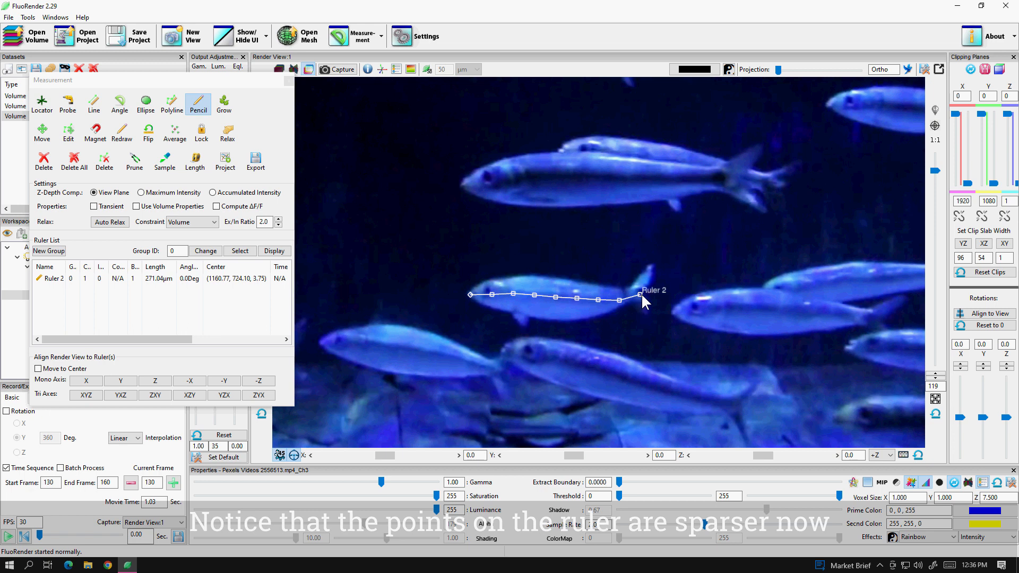
click(198, 104)
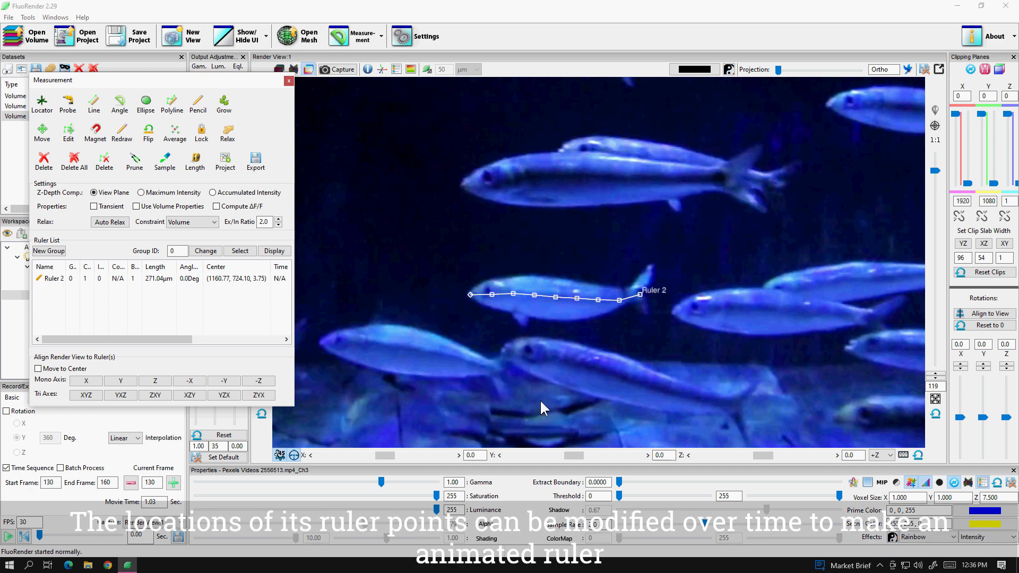
- Advance to frame 131 and move the whole ruler so its first point sits on the fish's snout
middle_drag(571, 332, 596, 330)
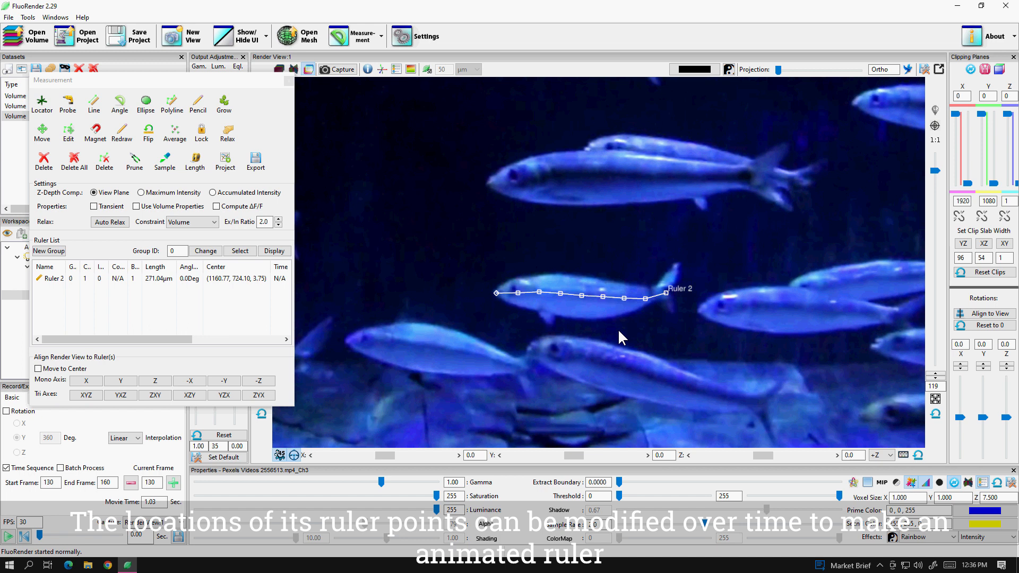
key(d)
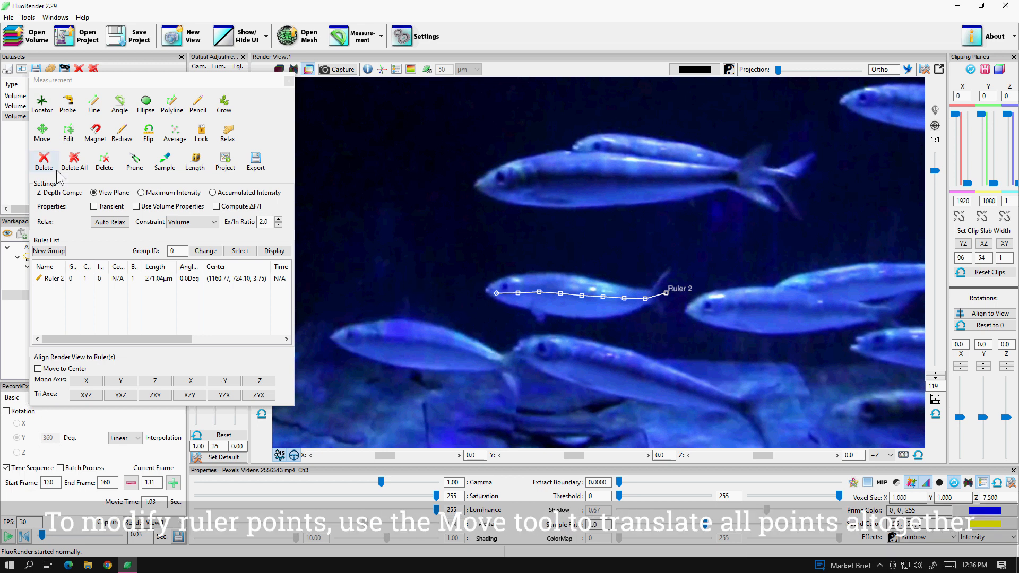
click(45, 137)
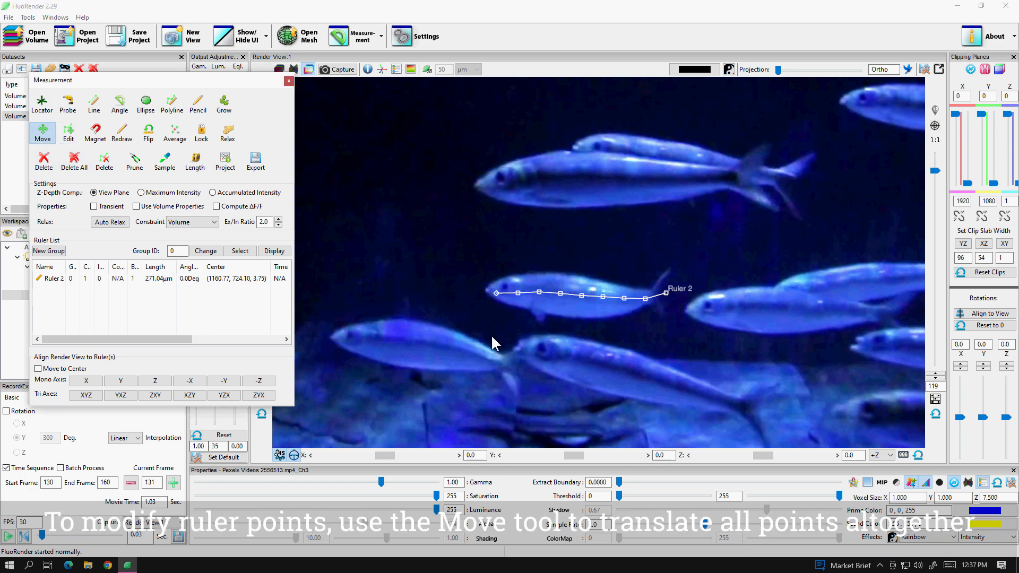
drag(496, 291, 488, 291)
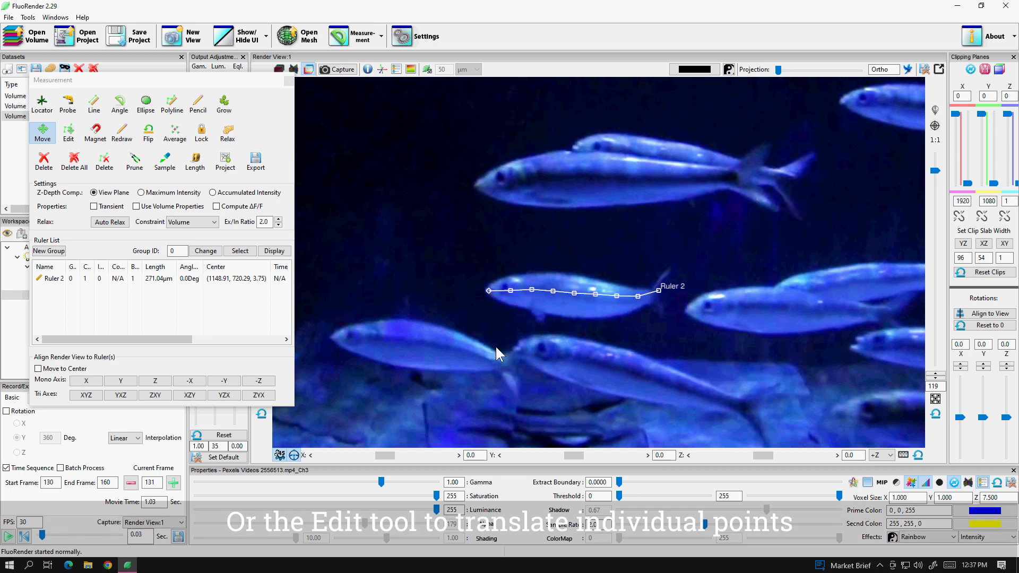
- Use the Magnet tool on frame 131 to adjust the ruler's points near the fish's head and lower those at the tail
click(96, 136)
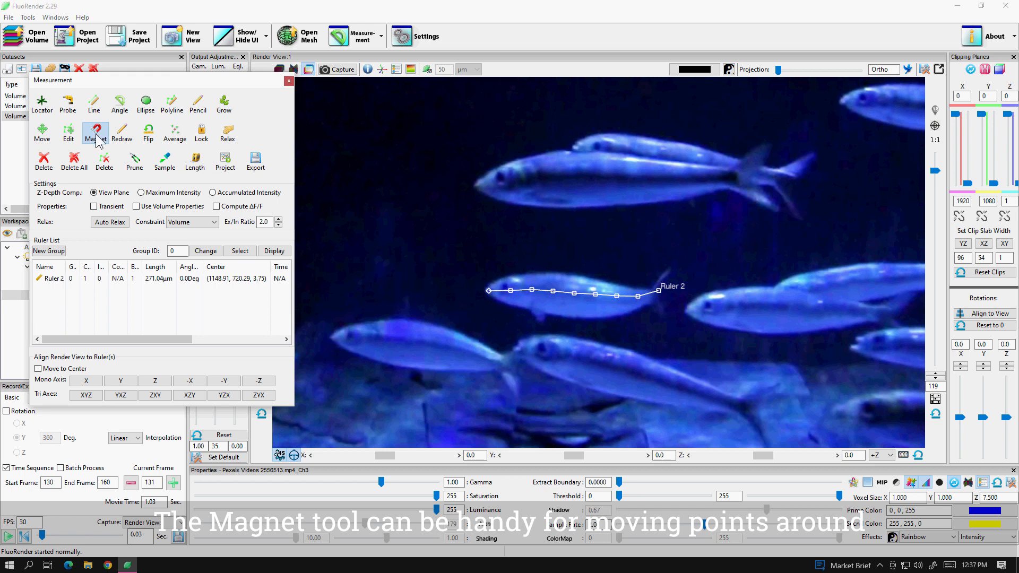
click(509, 292)
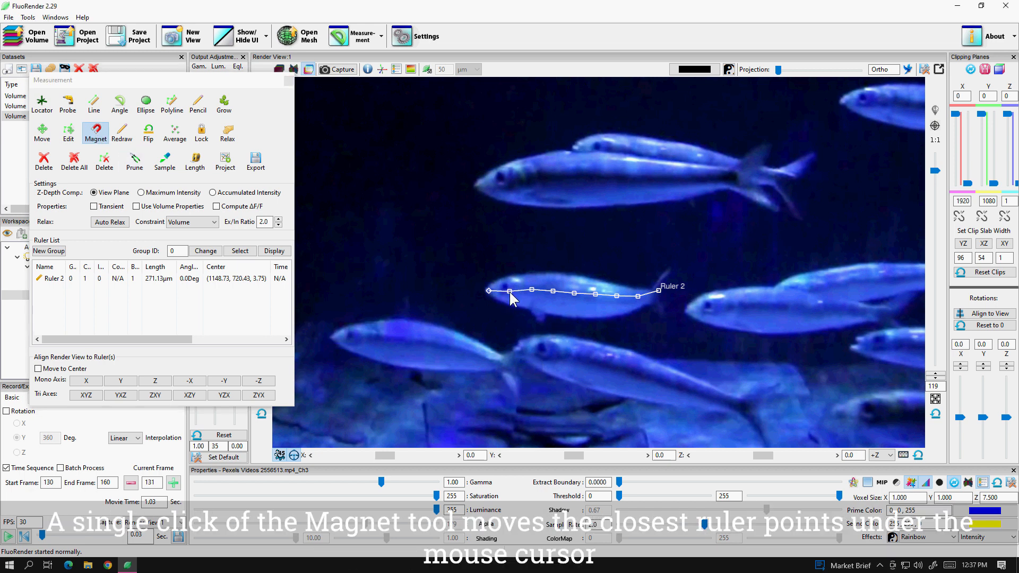
click(511, 293)
click(659, 300)
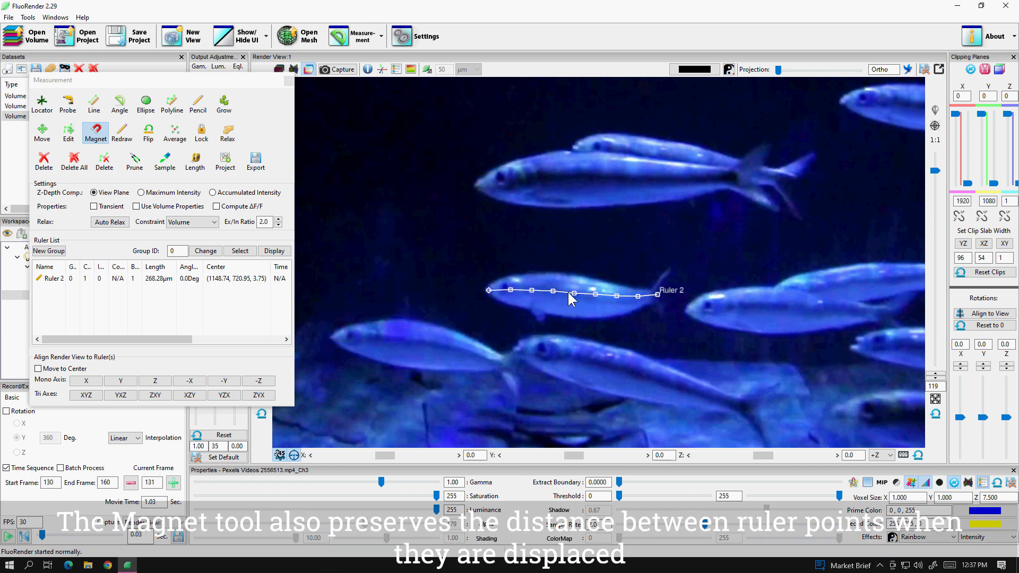
drag(613, 297, 657, 297)
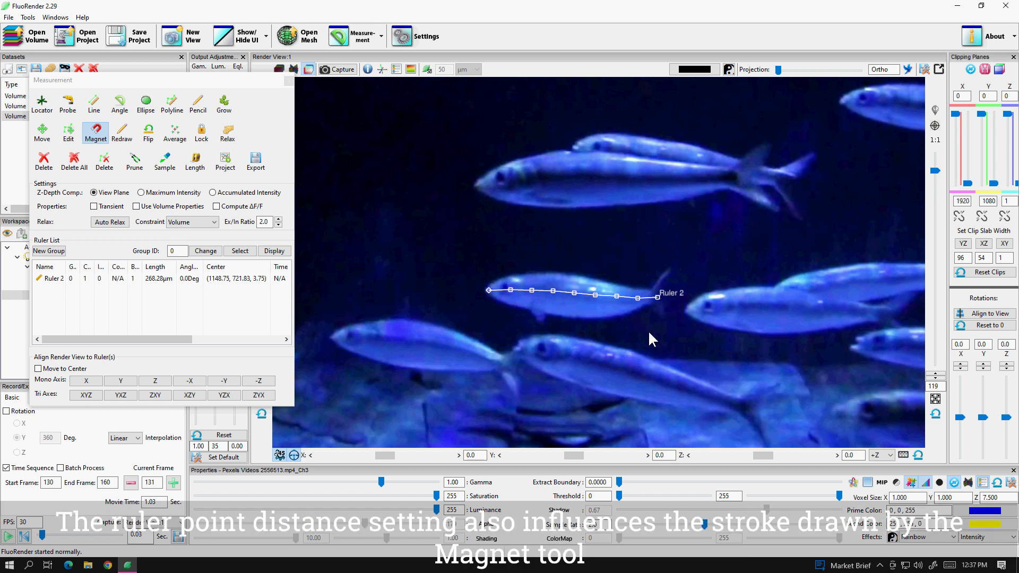
- Set the Ruler Point Distance to 9 pixels in the project settings
click(406, 37)
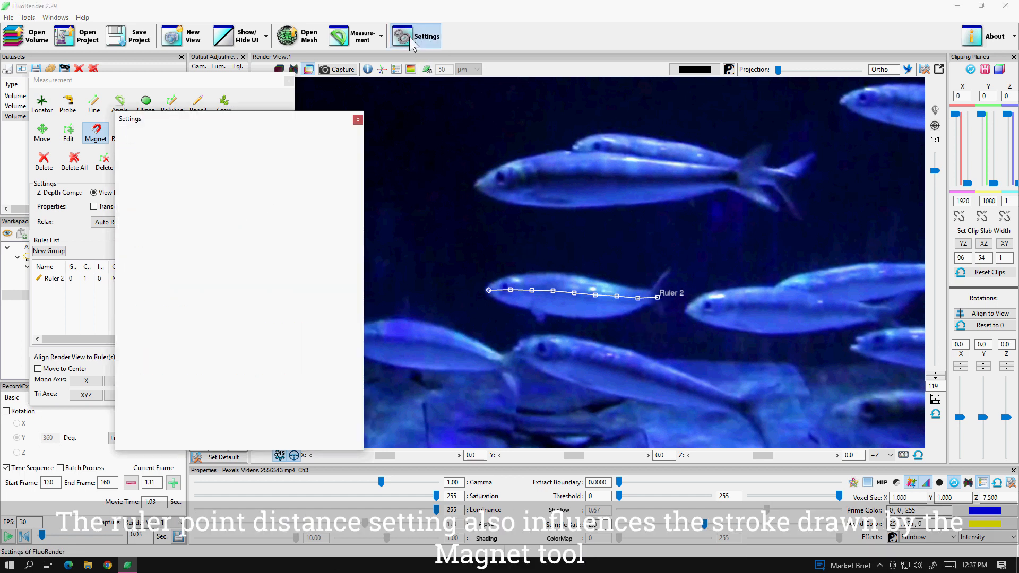
drag(207, 356, 144, 360)
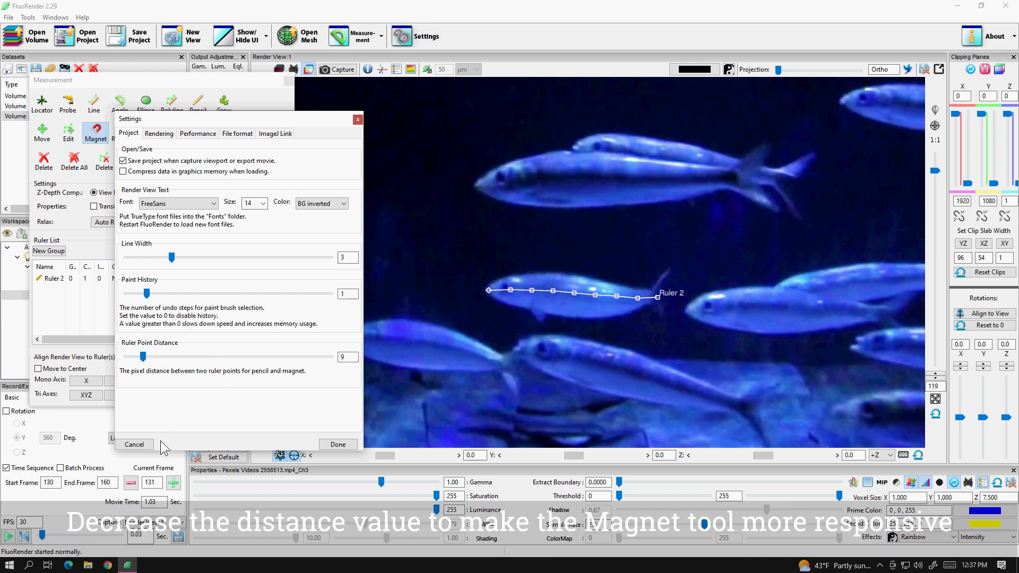
click(336, 445)
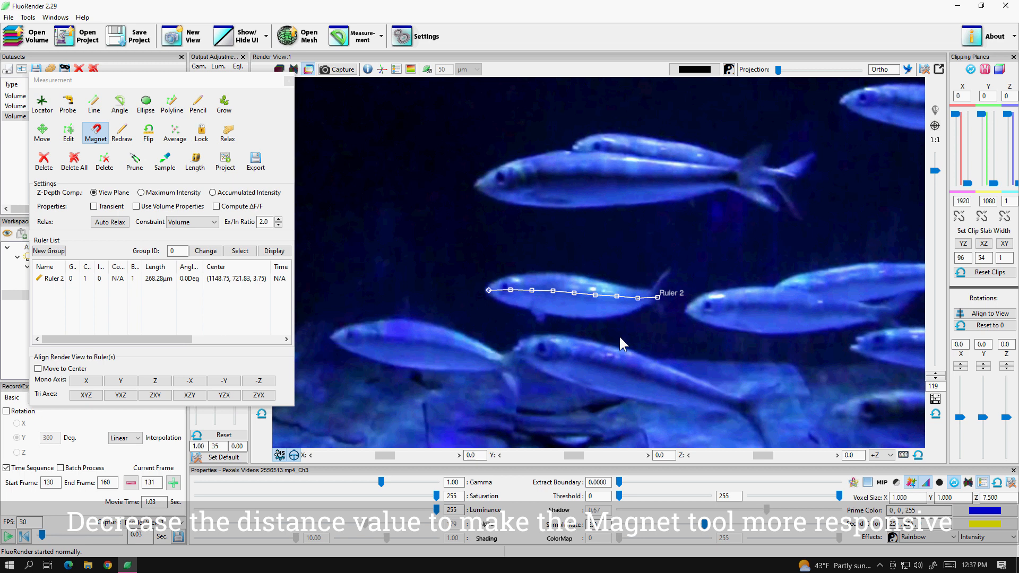
- Step through frames 132 and 133, pulling the ruler's points onto the fish with the Magnet tool on each frame
middle_drag(609, 324, 621, 323)
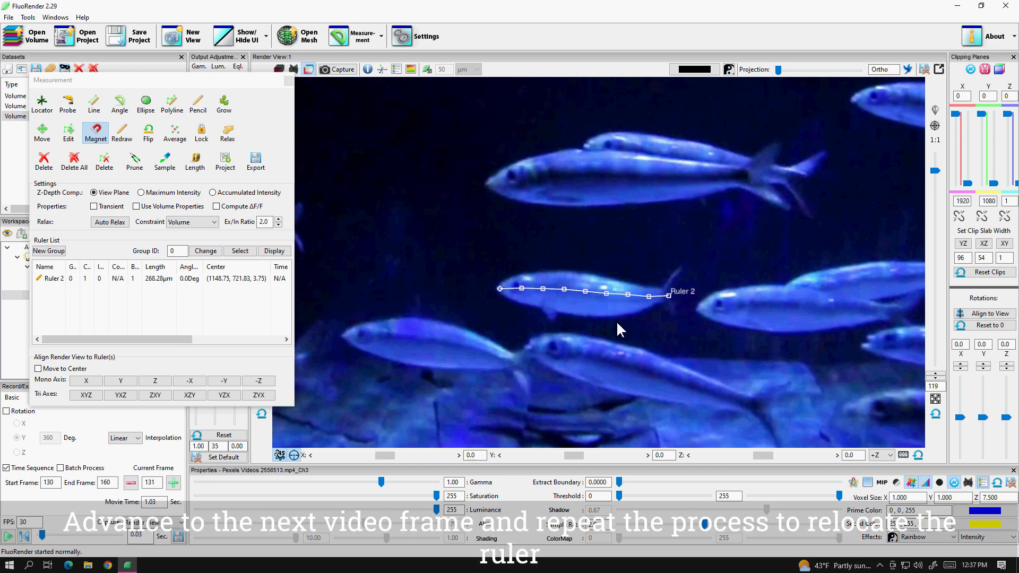
key(d)
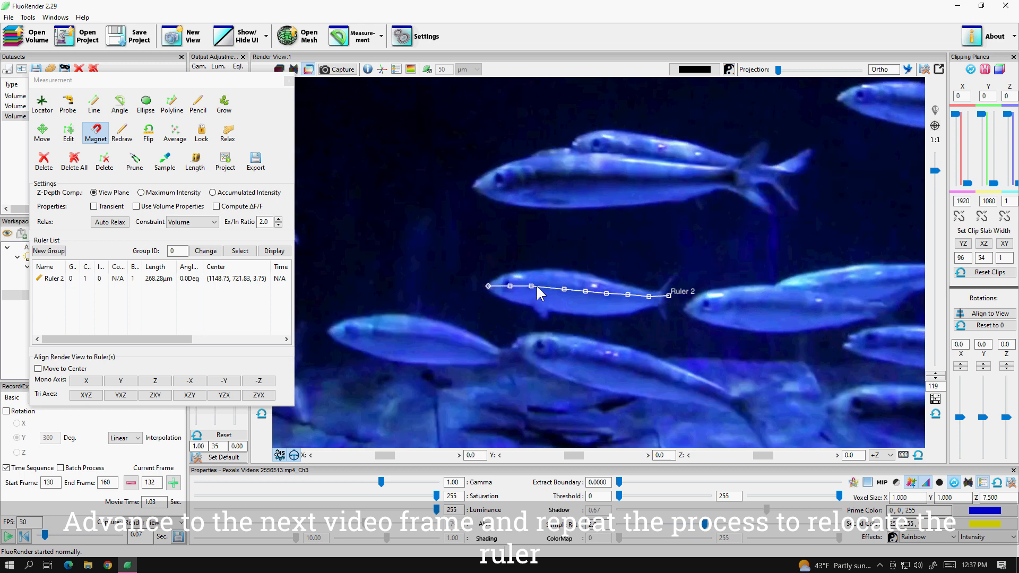
drag(589, 294, 622, 296)
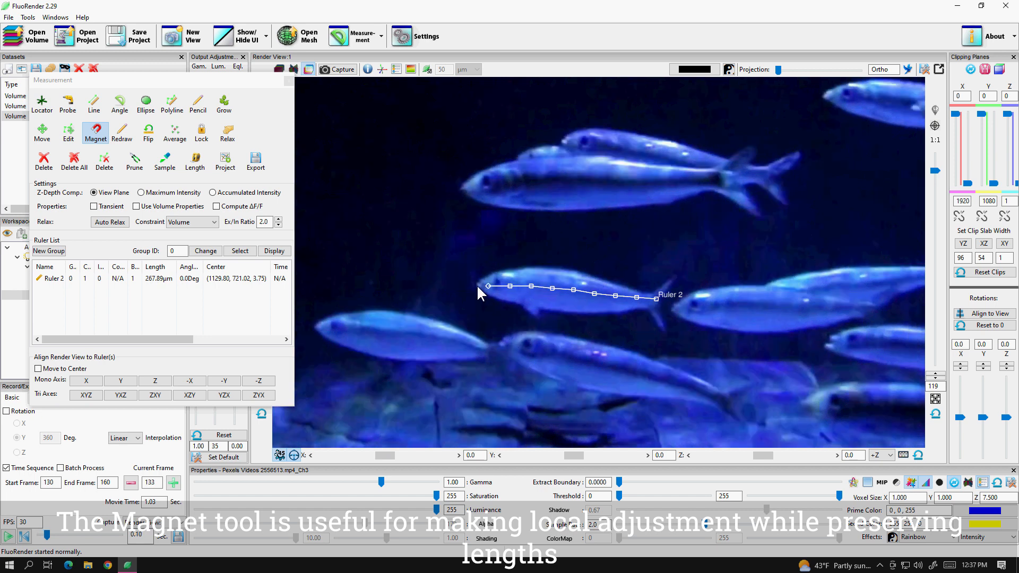
drag(510, 292, 538, 293)
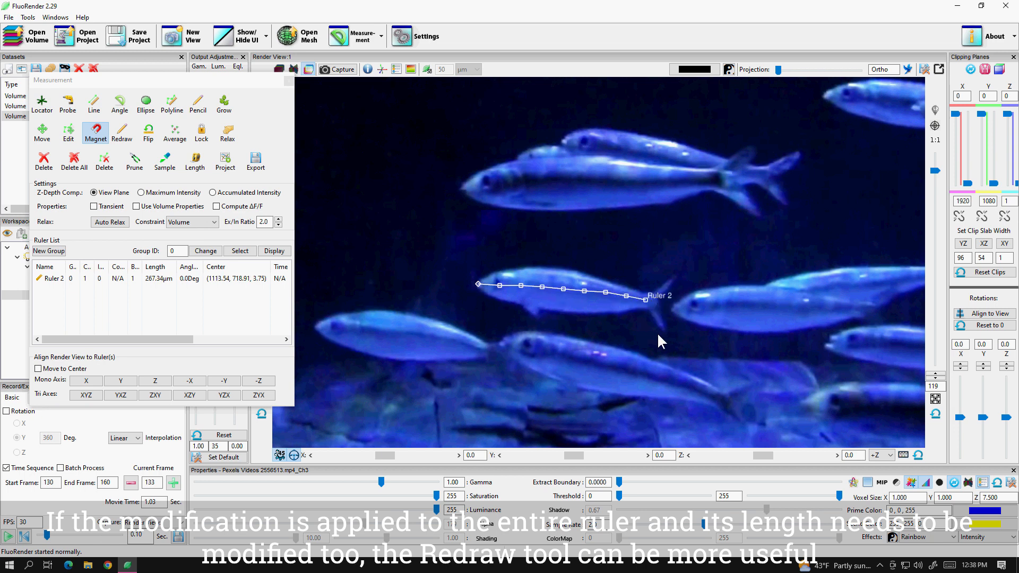
- Retrace the ruler from snout to tail with the Redraw tool, about 285 µm long on frame 133 and 278 µm on frame 134
click(122, 132)
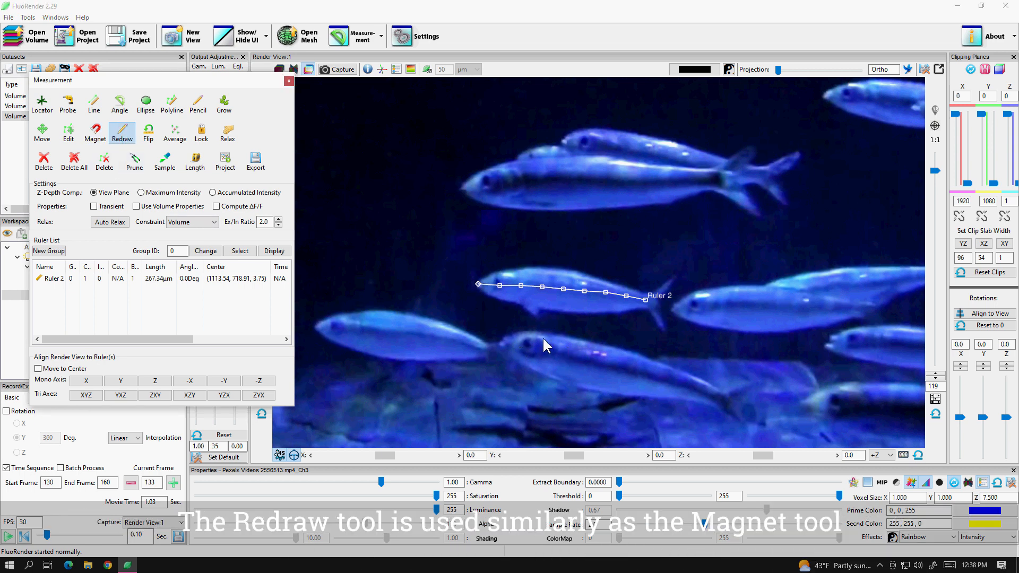
drag(478, 283, 658, 303)
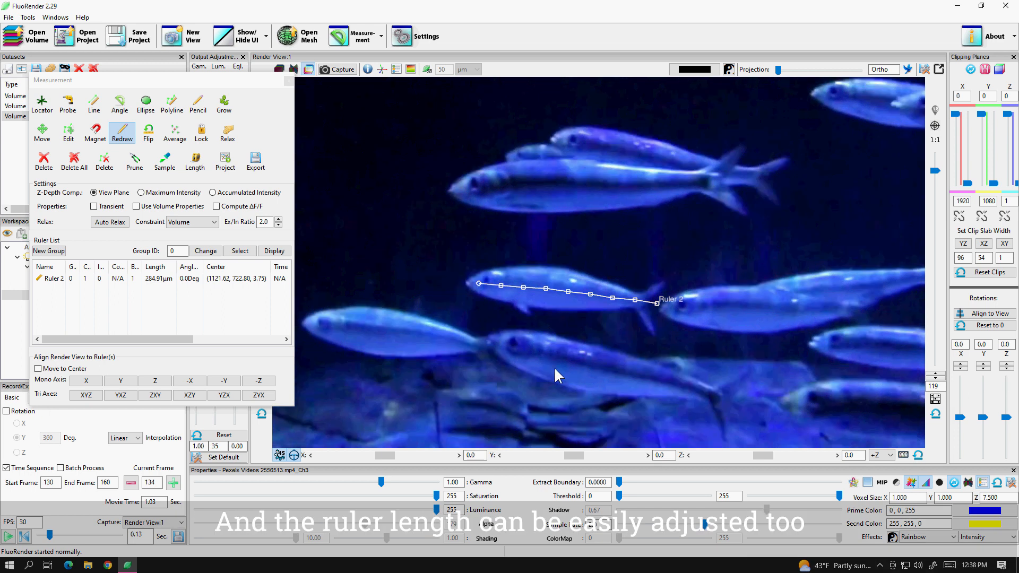
drag(467, 282, 642, 301)
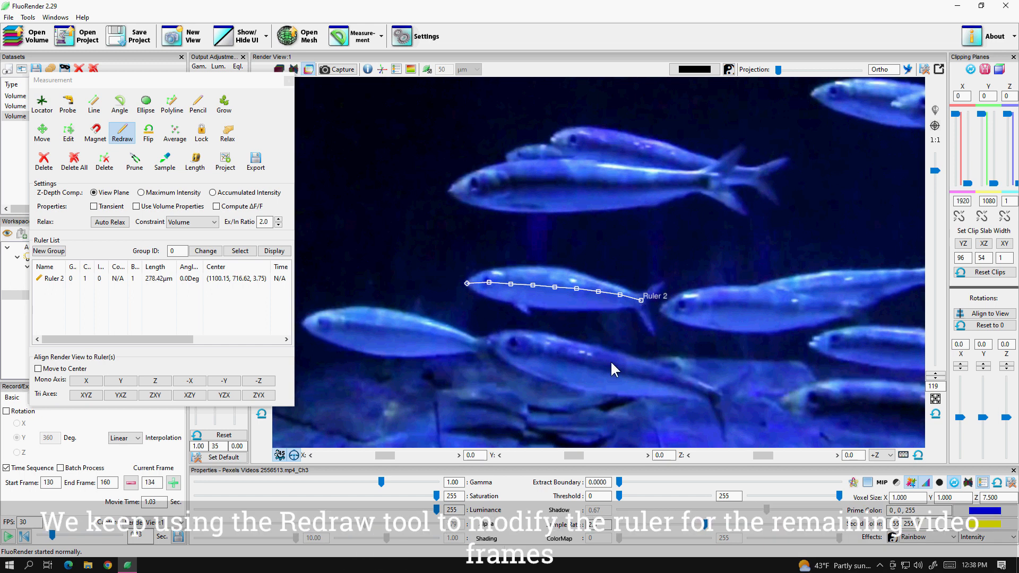
- Redraw the ruler from the fish's snout to its tail on frames 135, 136 and 137
key(d)
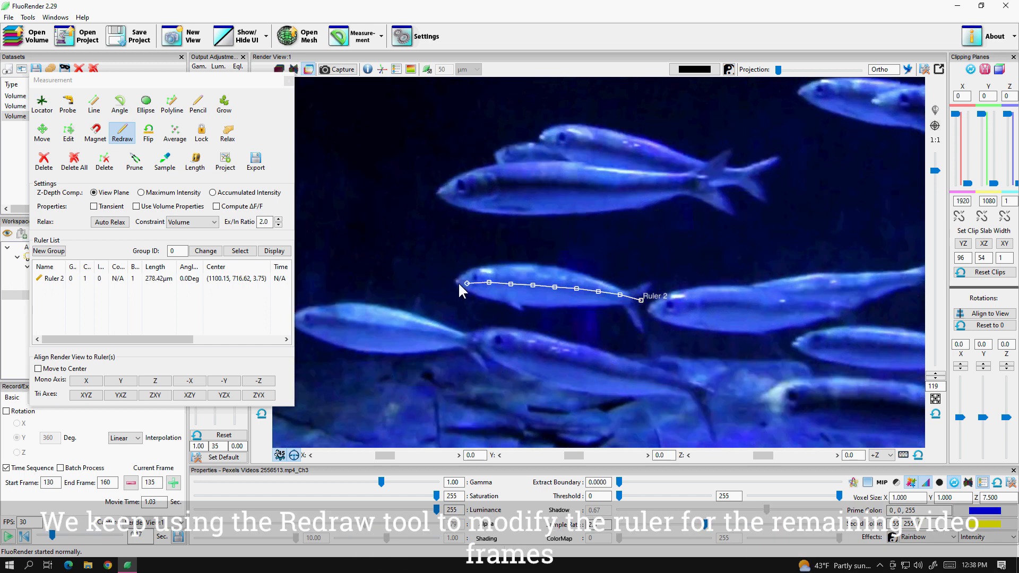
drag(455, 281, 631, 298)
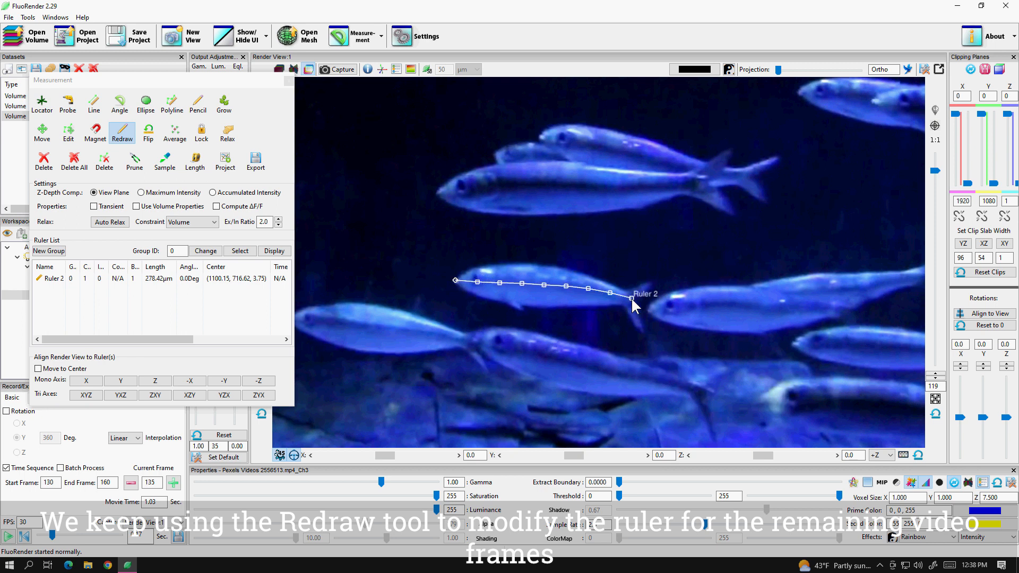
key(d)
drag(444, 275, 617, 292)
key(d)
mouse_move(433, 273)
mouse_down()
mouse_move(608, 289)
mouse_move(486, 273)
mouse_move(599, 284)
mouse_up()
- Continue through frames 138 to 142, redrawing the ruler along the same fish from snout to tail
key(d)
key(d)
middle_drag(414, 308, 494, 320)
mouse_move(489, 278)
mouse_down()
mouse_move(671, 293)
mouse_move(537, 277)
mouse_move(652, 288)
mouse_up()
key(d)
key(d)
key(d)
mouse_move(454, 269)
mouse_down()
mouse_move(622, 292)
mouse_move(455, 266)
mouse_move(617, 288)
mouse_move(504, 269)
mouse_move(607, 289)
mouse_up()
- Advance through frames 143 to 148 and redraw the ruler along the tracked fish's body
key(d)
key(d)
key(d)
mouse_move(418, 259)
mouse_down()
mouse_move(592, 282)
mouse_move(414, 257)
mouse_move(583, 277)
mouse_move(571, 275)
mouse_up()
key(d)
key(d)
key(d)
mouse_move(466, 263)
mouse_down()
mouse_move(634, 282)
mouse_move(510, 256)
mouse_move(621, 274)
mouse_up()
- Keep redrawing the ruler on the moving fish from snout to tail through frames 149 to 154
key(d)
key(d)
key(d)
drag(422, 248, 594, 271)
key(d)
key(d)
drag(409, 243, 578, 263)
key(d)
drag(398, 240, 558, 259)
- Redraw the ruler along the fish through frames 155 to 160, ending with a length of about 289 µm on frame 160
key(d)
key(d)
middle_drag(381, 232, 482, 250)
mouse_move(481, 251)
mouse_down()
mouse_move(657, 275)
mouse_move(535, 247)
mouse_move(614, 266)
mouse_up()
key(d)
key(d)
key(d)
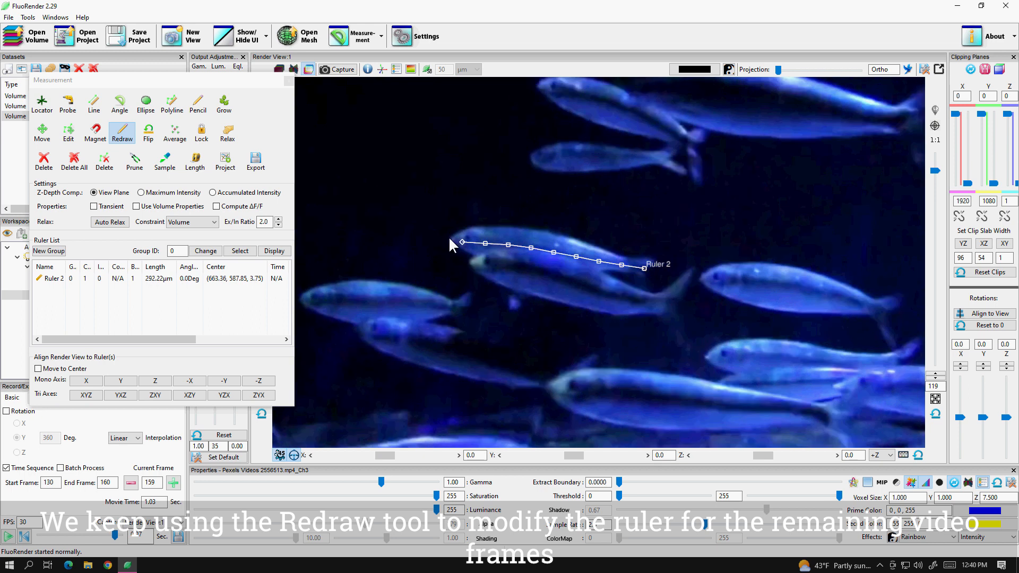
drag(449, 234, 627, 261)
key(d)
drag(441, 234, 622, 262)
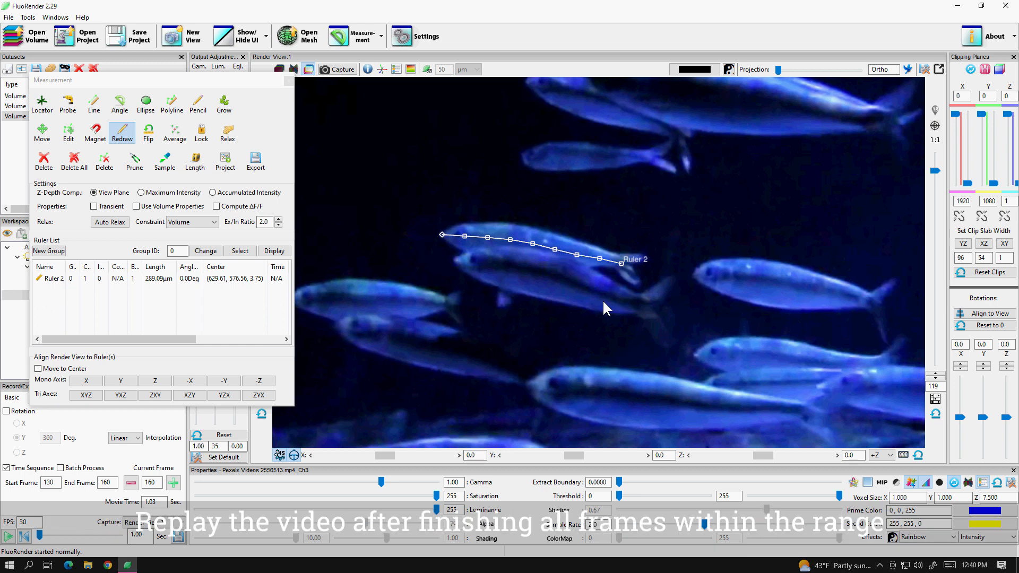
- Close the Measurement window, replay the sequence from frame 130 to check the ruler against the fish, and rewind it
key(d)
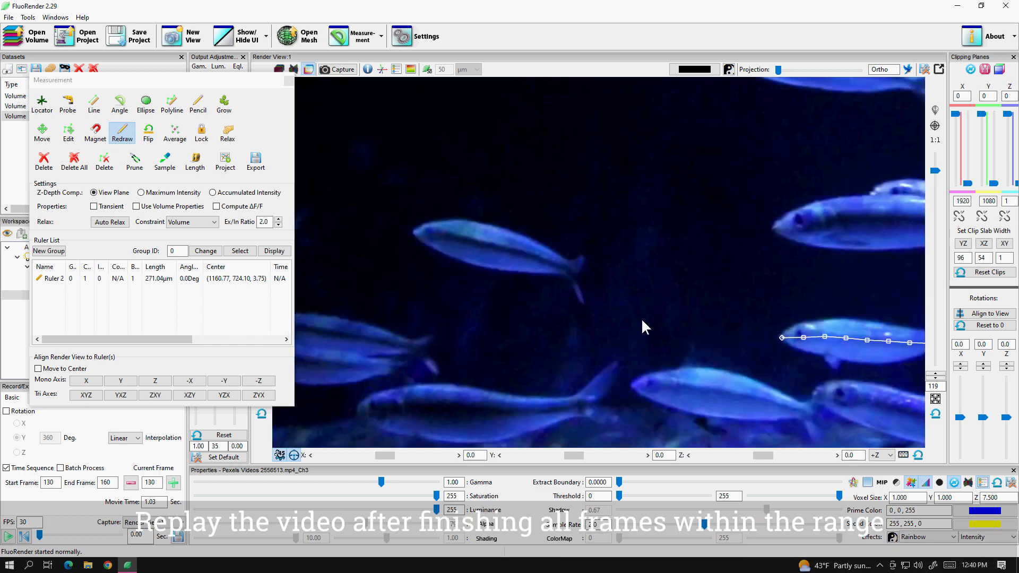
scroll(641, 318, down, 2)
middle_drag(611, 316, 618, 332)
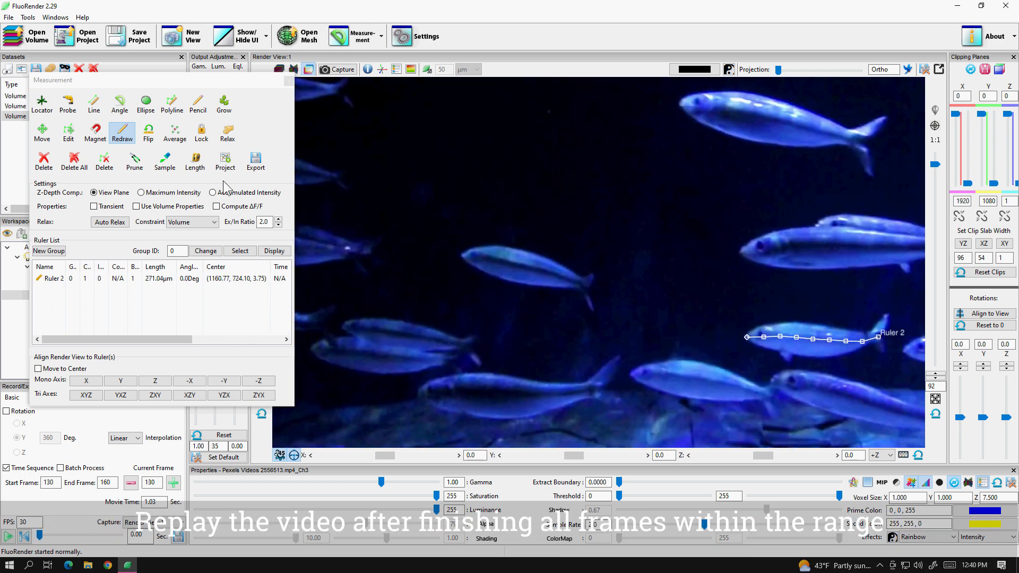
click(288, 80)
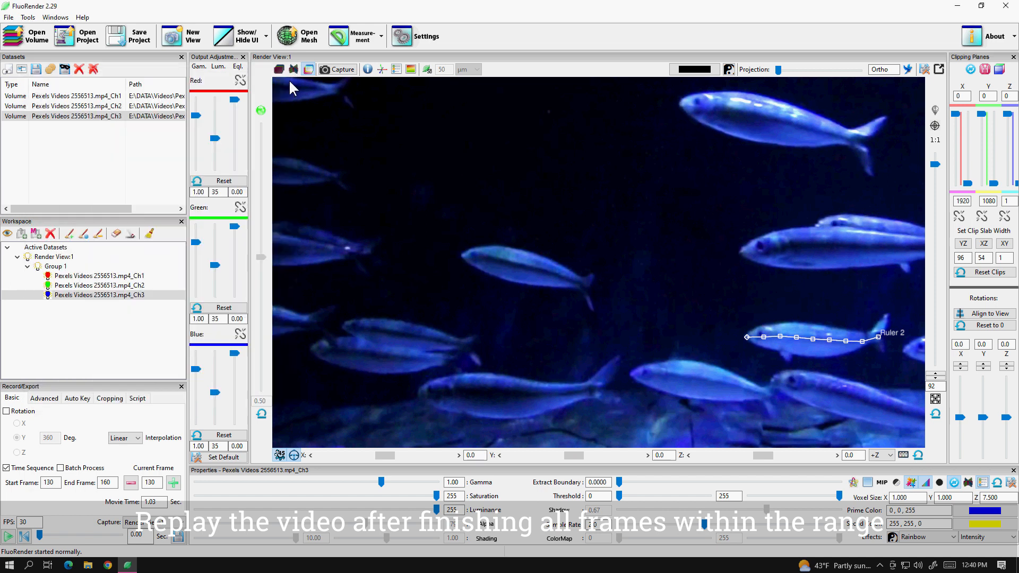
click(8, 542)
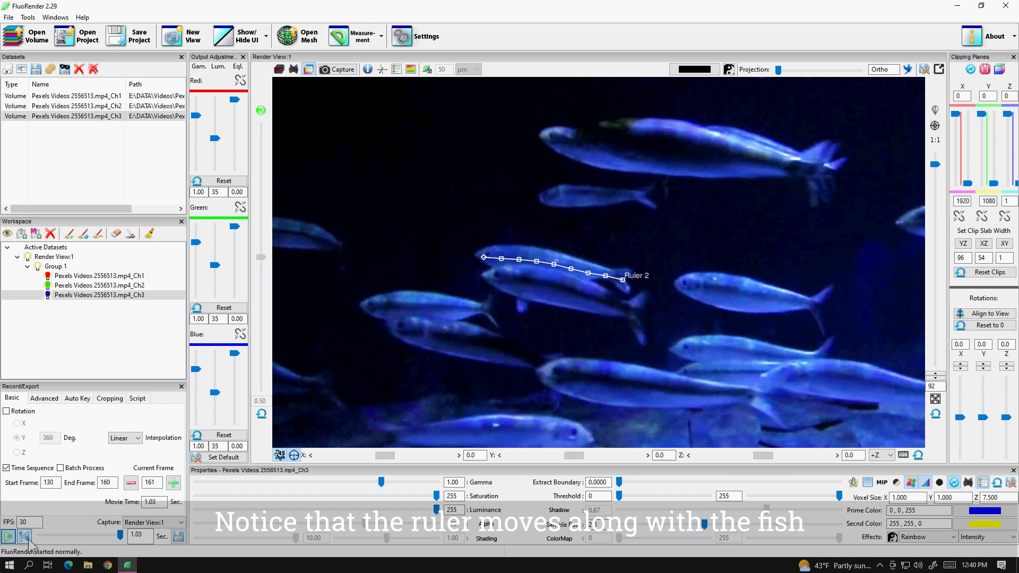
click(23, 536)
- Enable the built-in ruler_info script for execution during playback
click(137, 398)
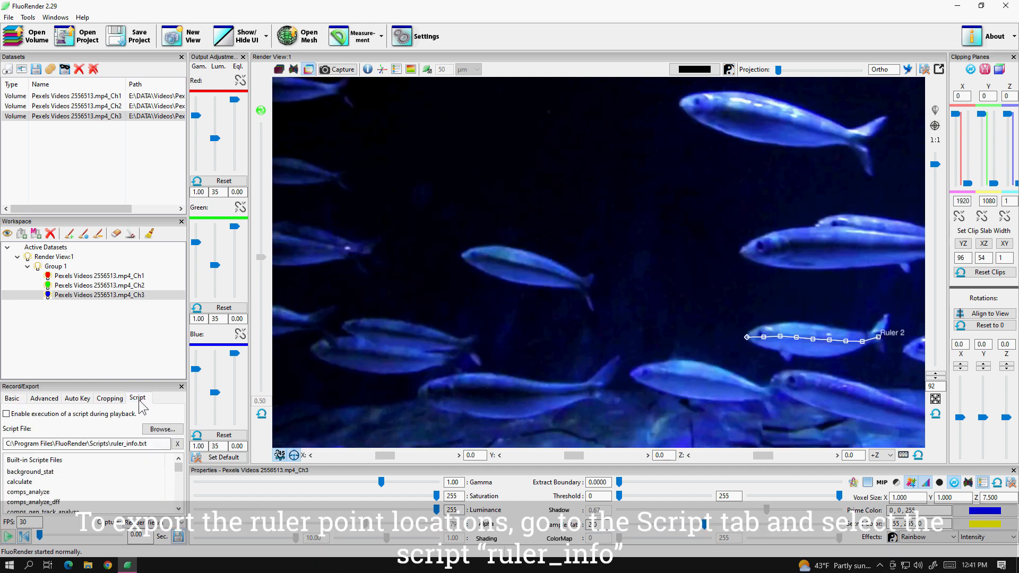
scroll(120, 475, down, 5)
scroll(119, 475, down, 1)
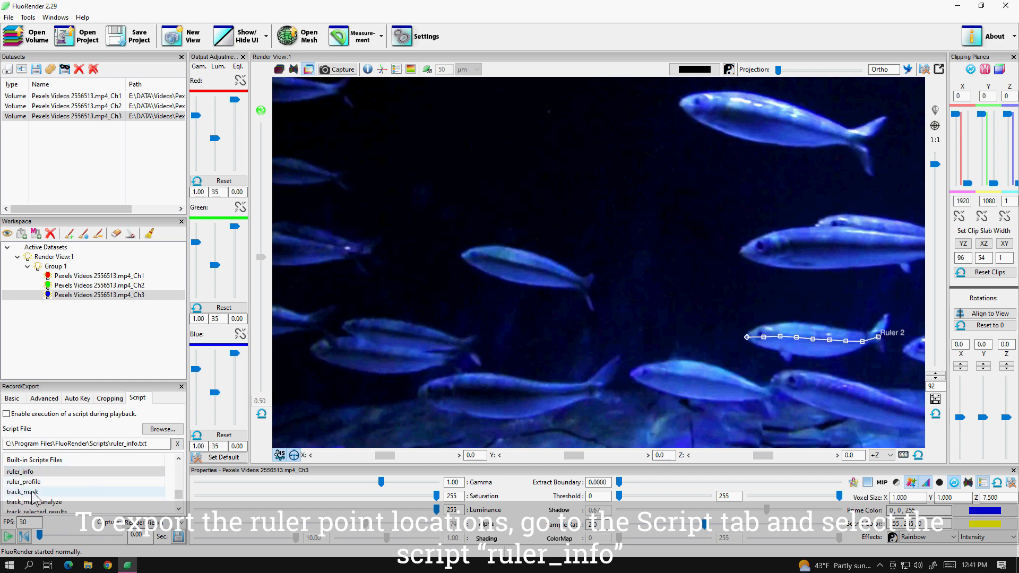
click(38, 472)
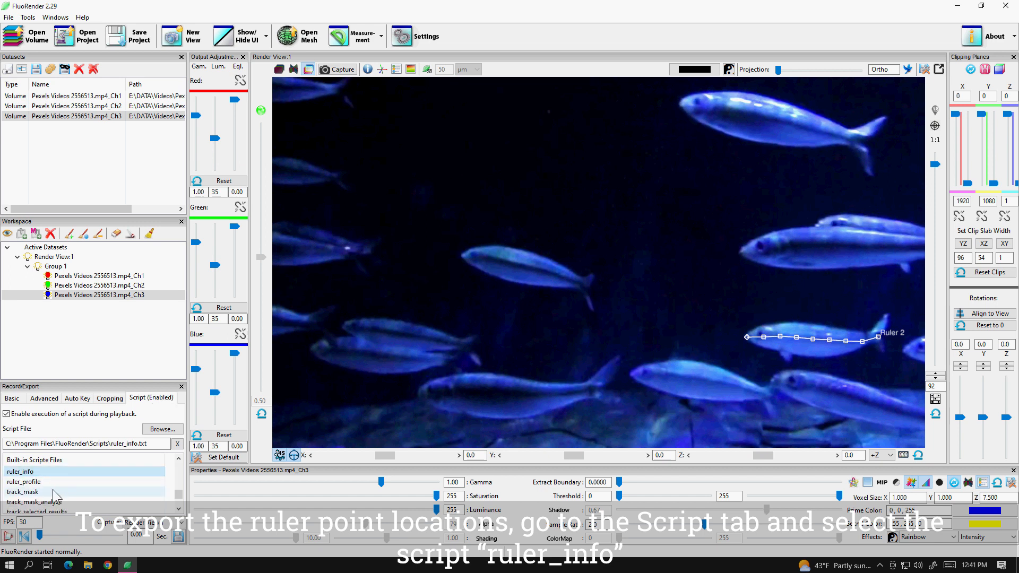
- Export the movie sequence as TIF files named output.tif into the output folder while the script runs
click(178, 536)
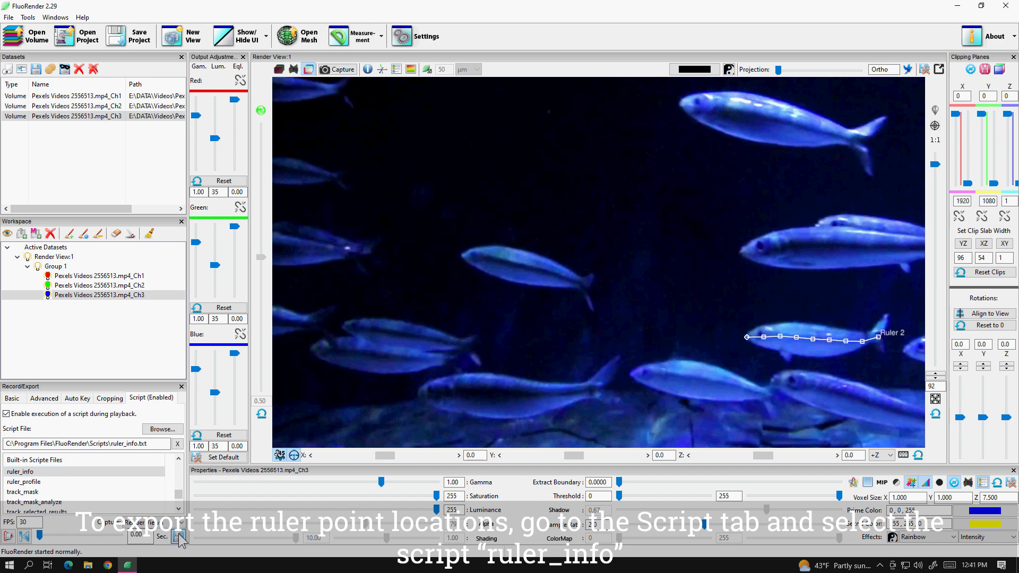
double_click(387, 195)
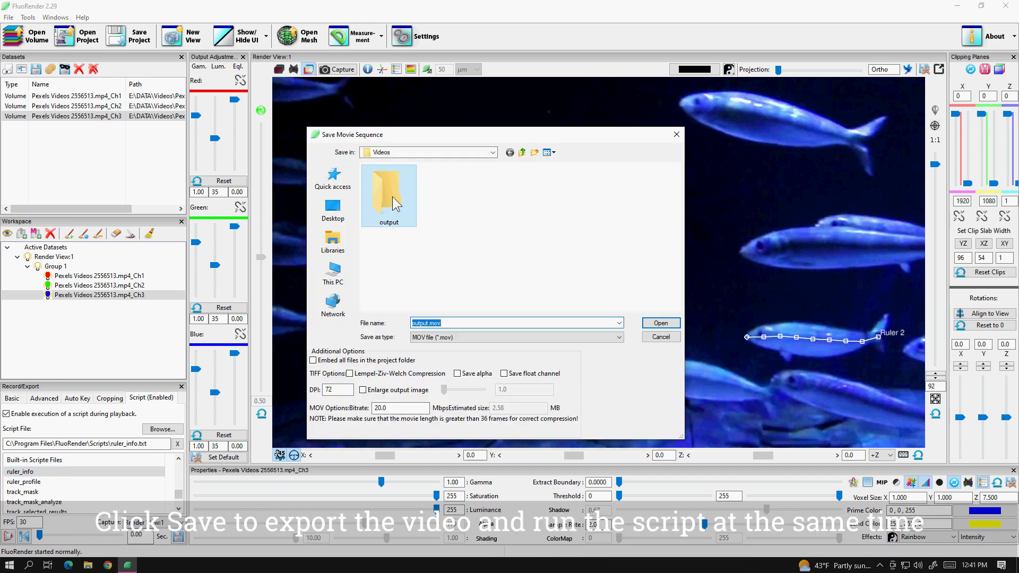
click(459, 339)
click(454, 353)
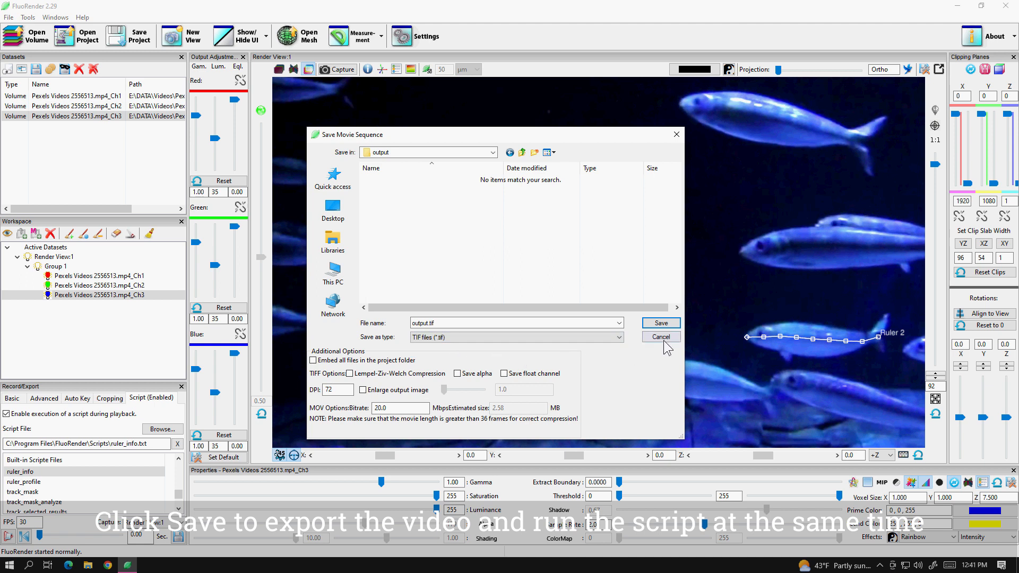
click(660, 325)
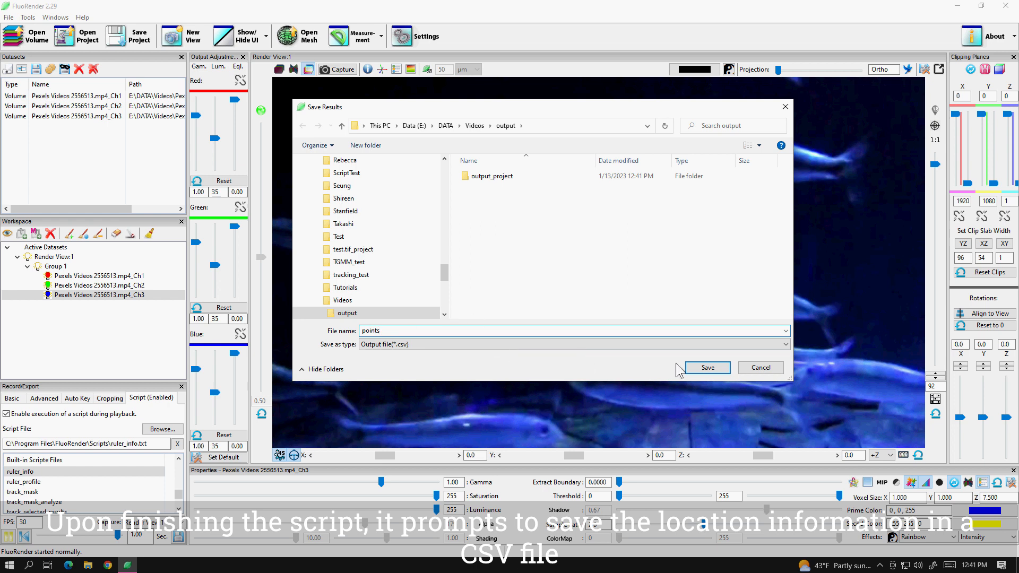
- Save the script results as the CSV file points in the output folder and look through the opened spreadsheet
click(702, 369)
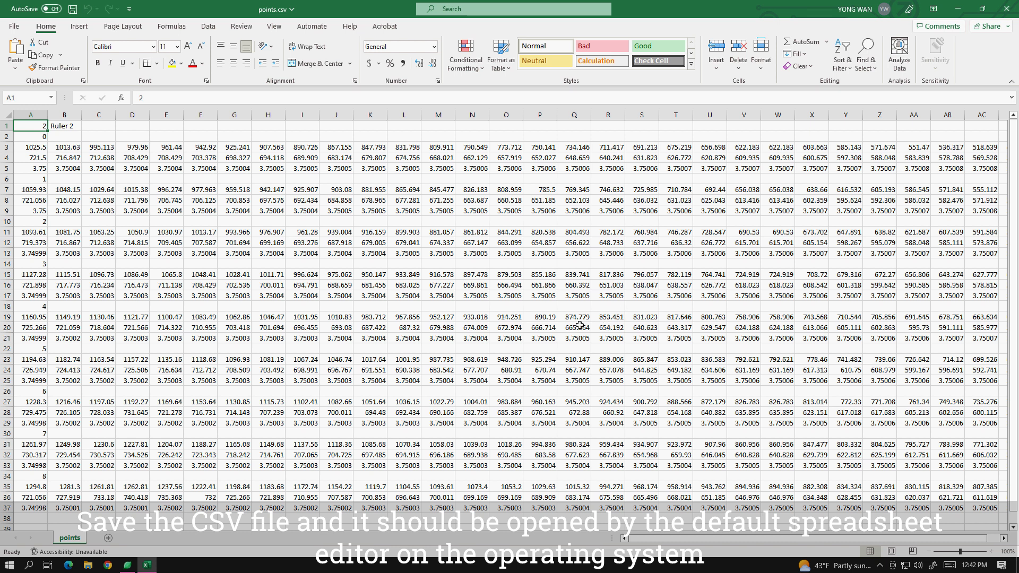
scroll(579, 326, down, 3)
scroll(579, 327, up, 3)
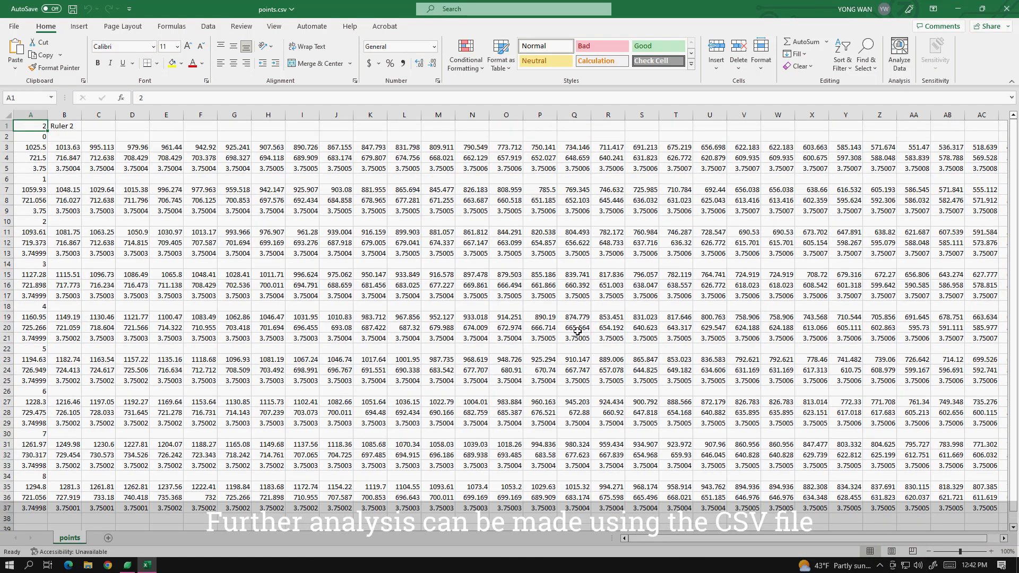